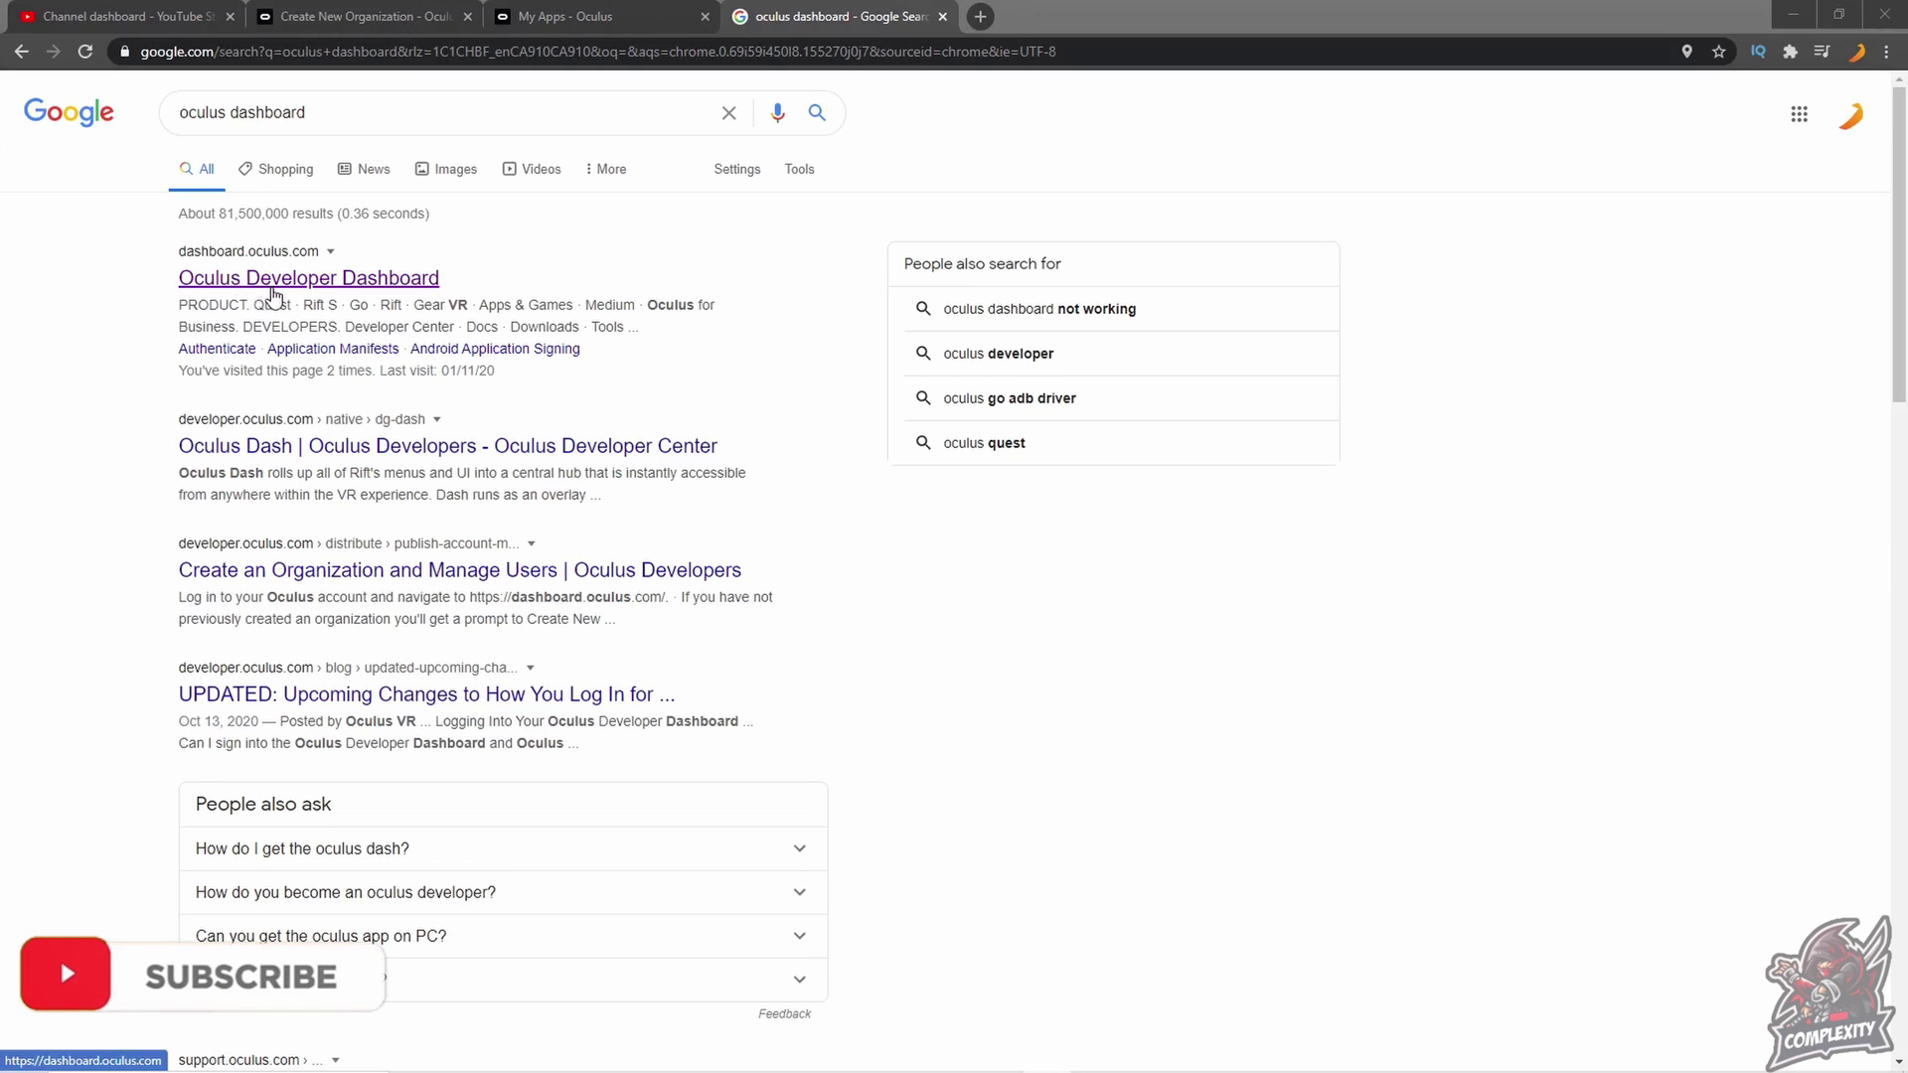
Step: Go to the Oculus Developer Dashboard and start creating a new organization
left_click(274, 290)
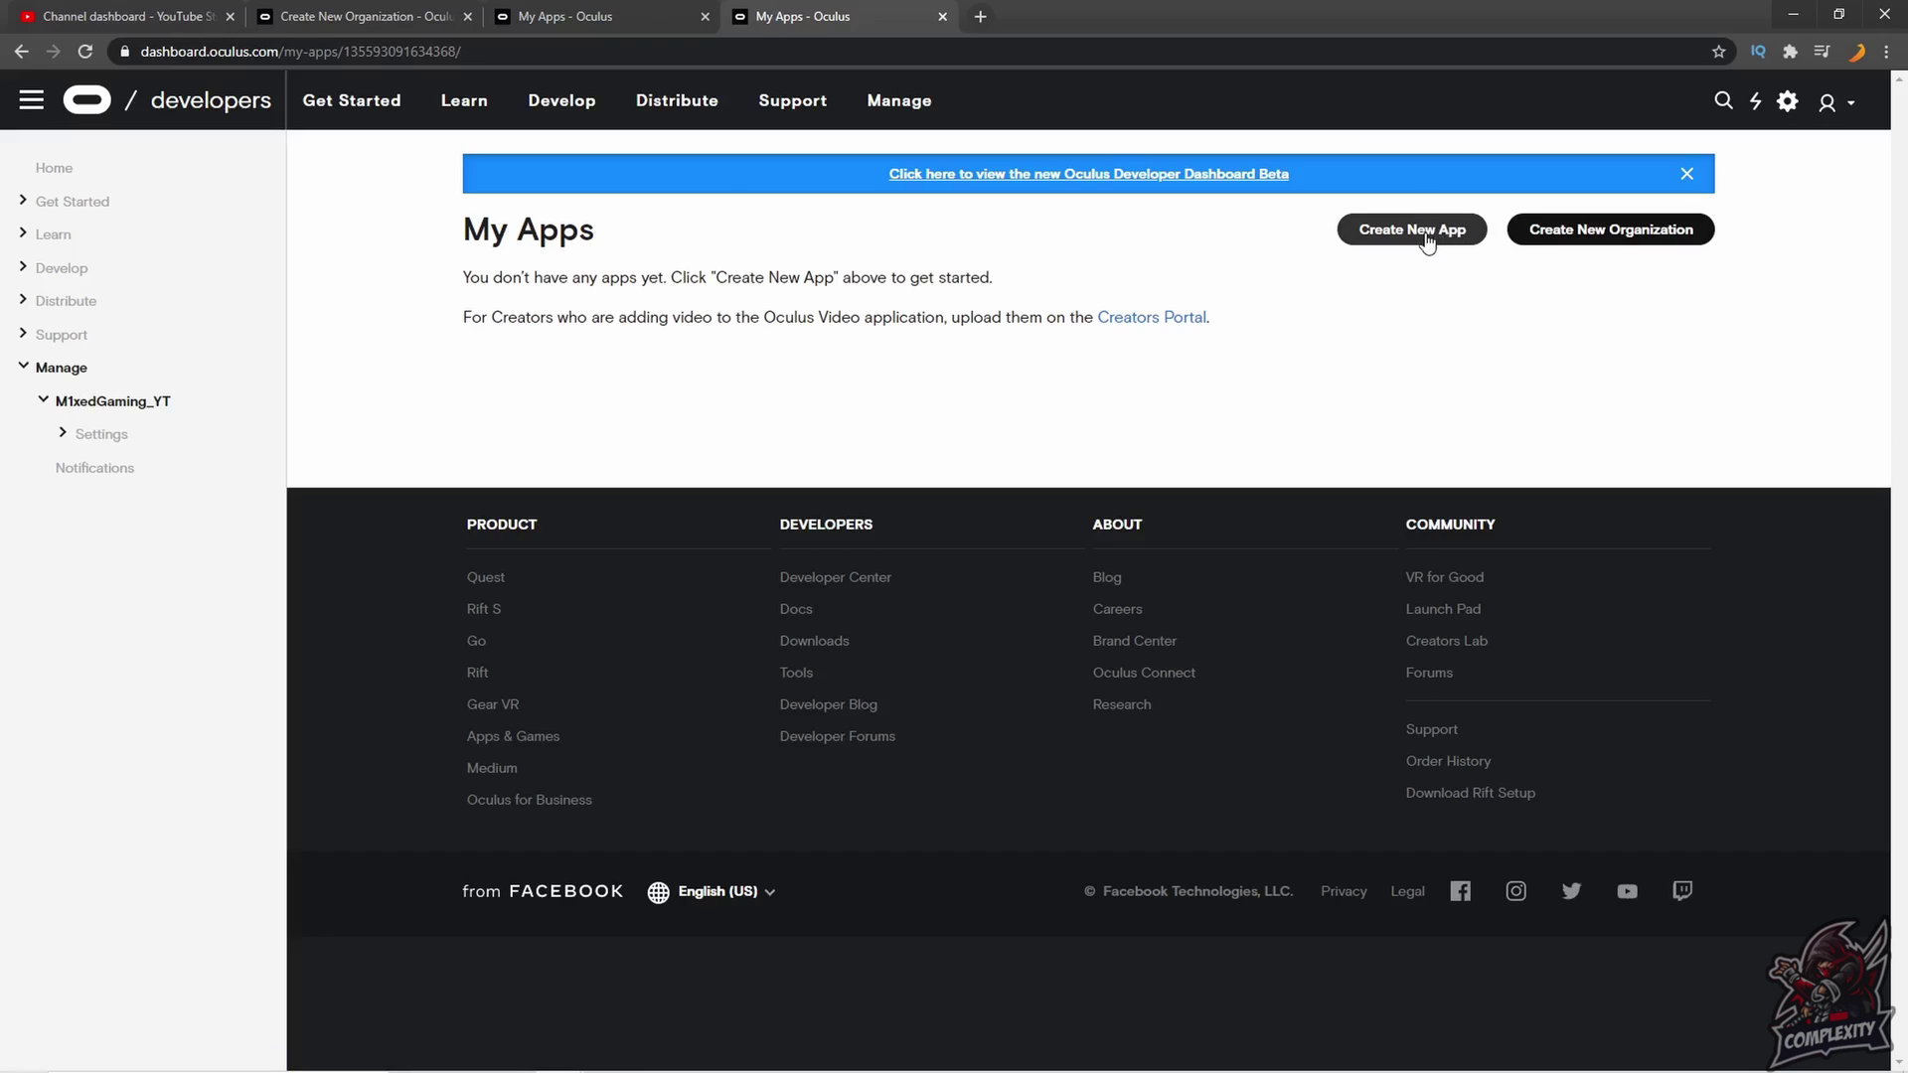
left_click(1570, 231)
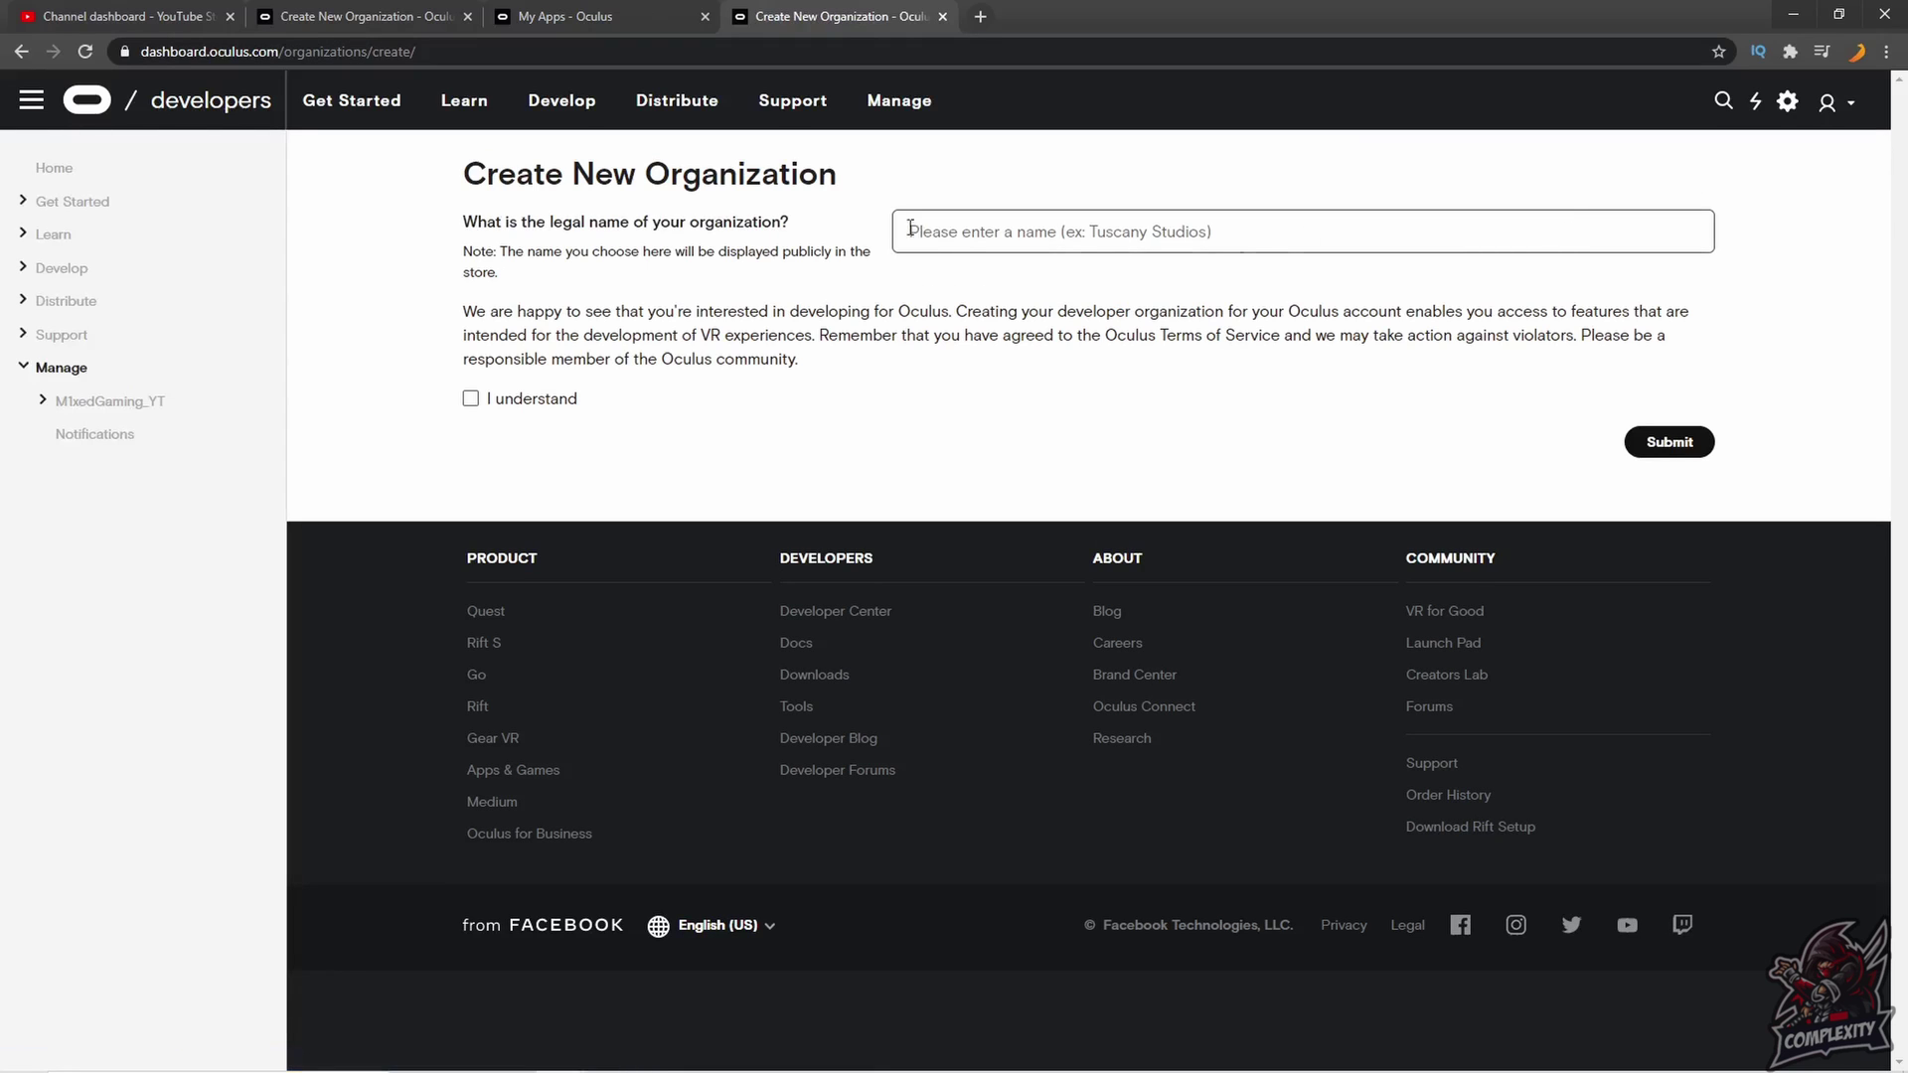
Step: Enter 'Test account' as the new organization's name
left_click(1002, 233)
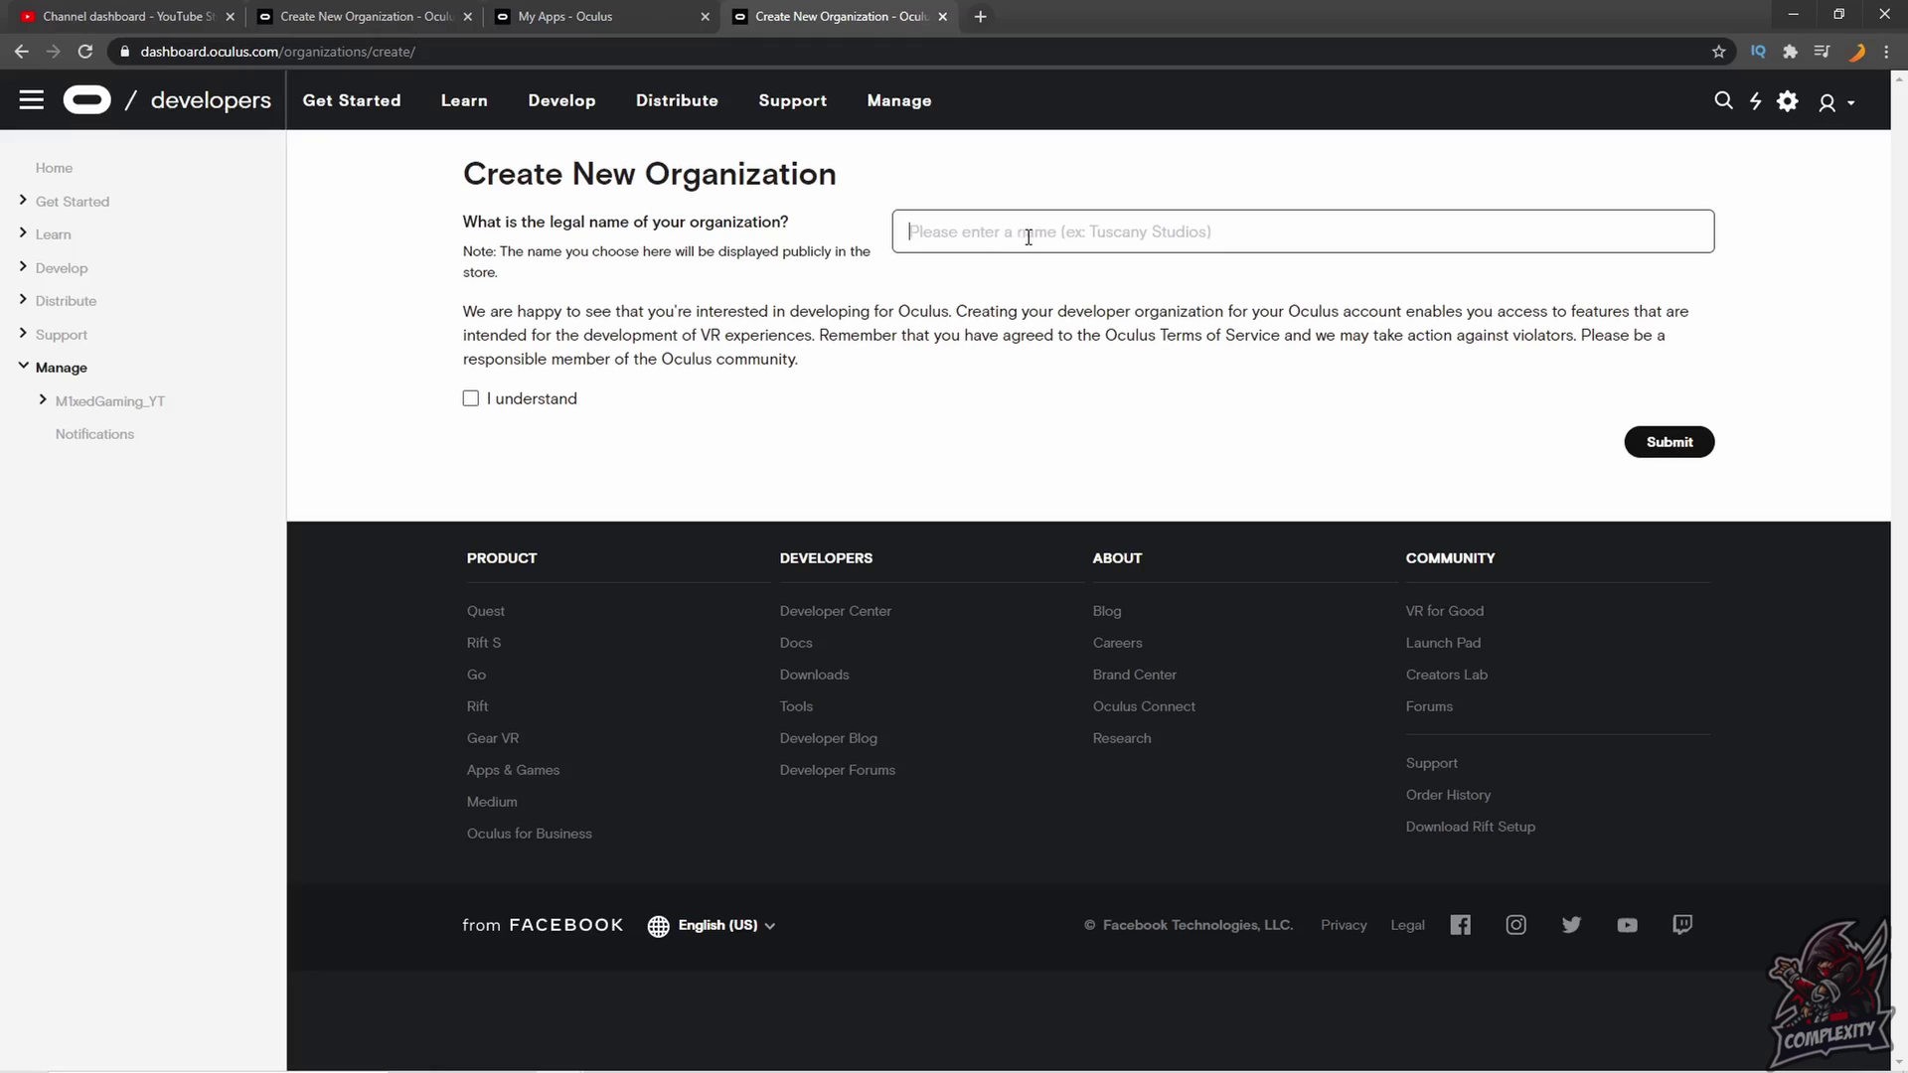
type("Test")
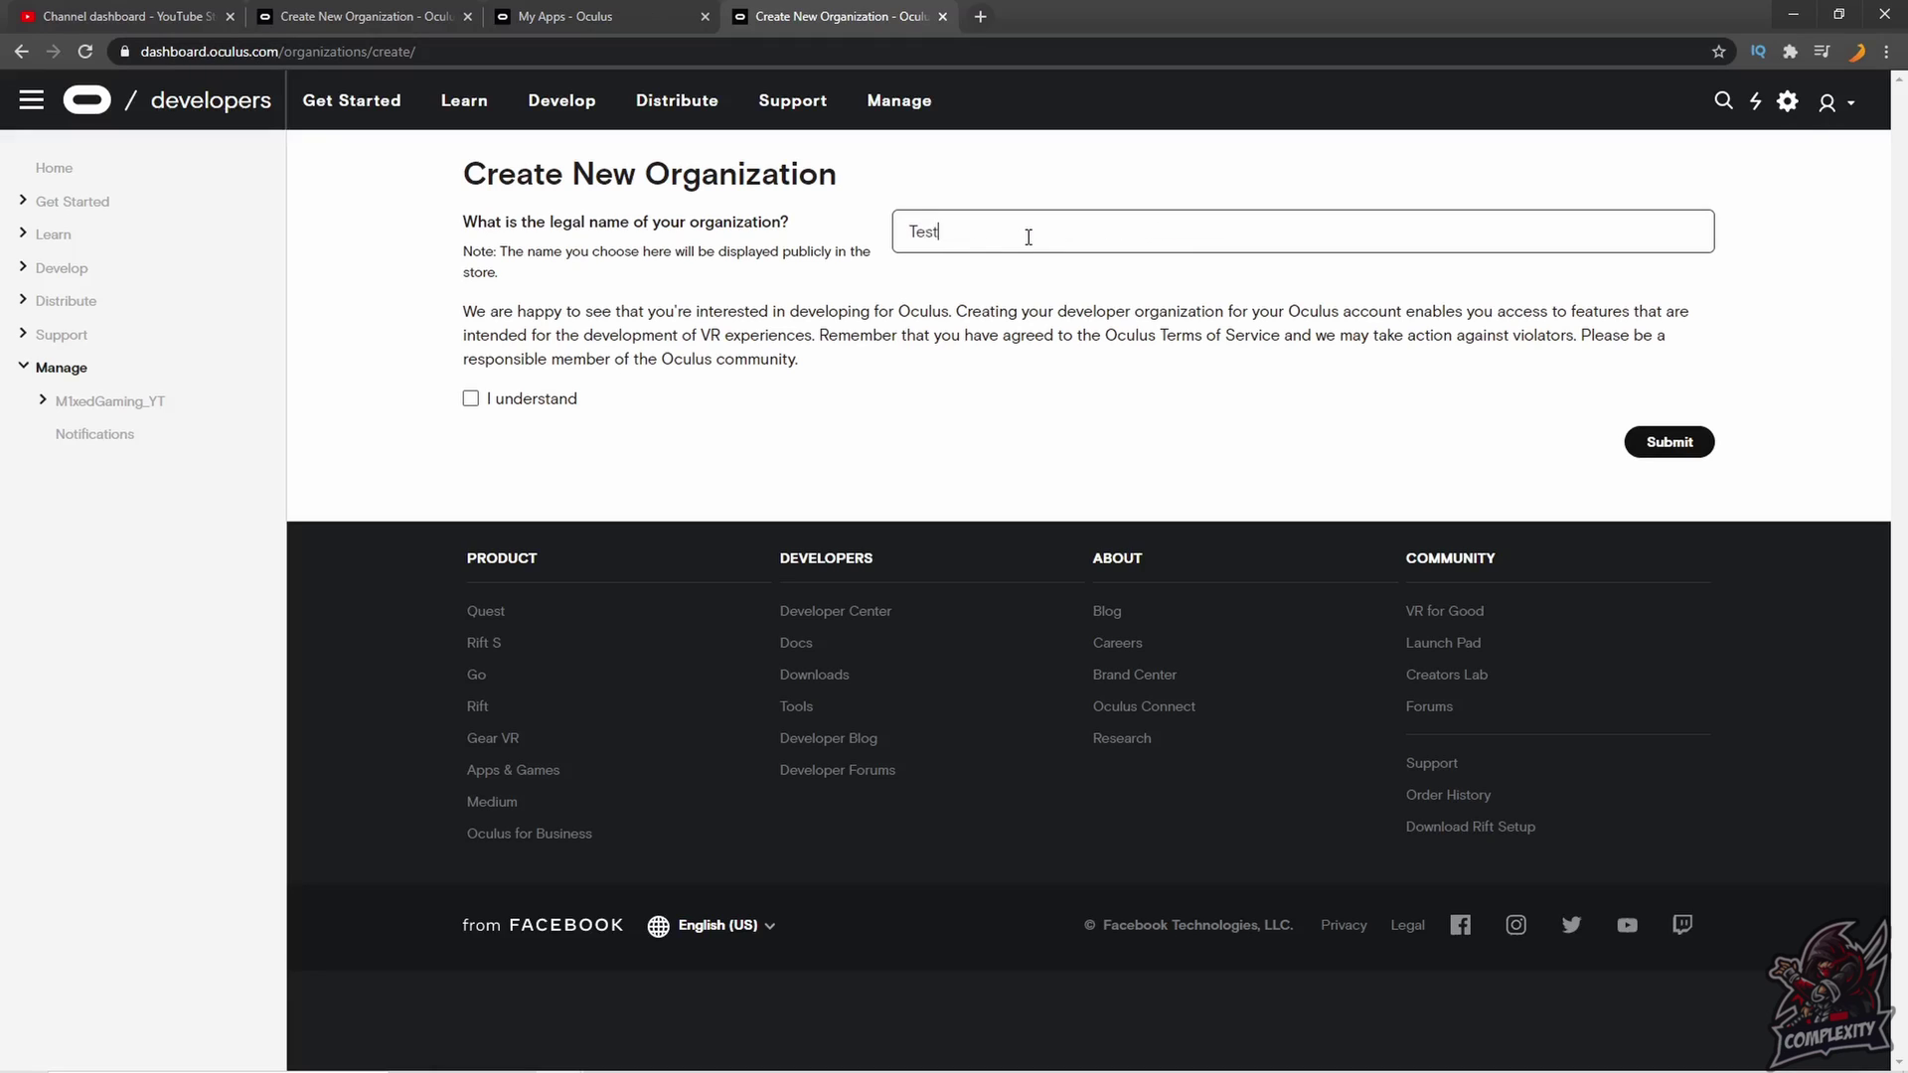
type(" account")
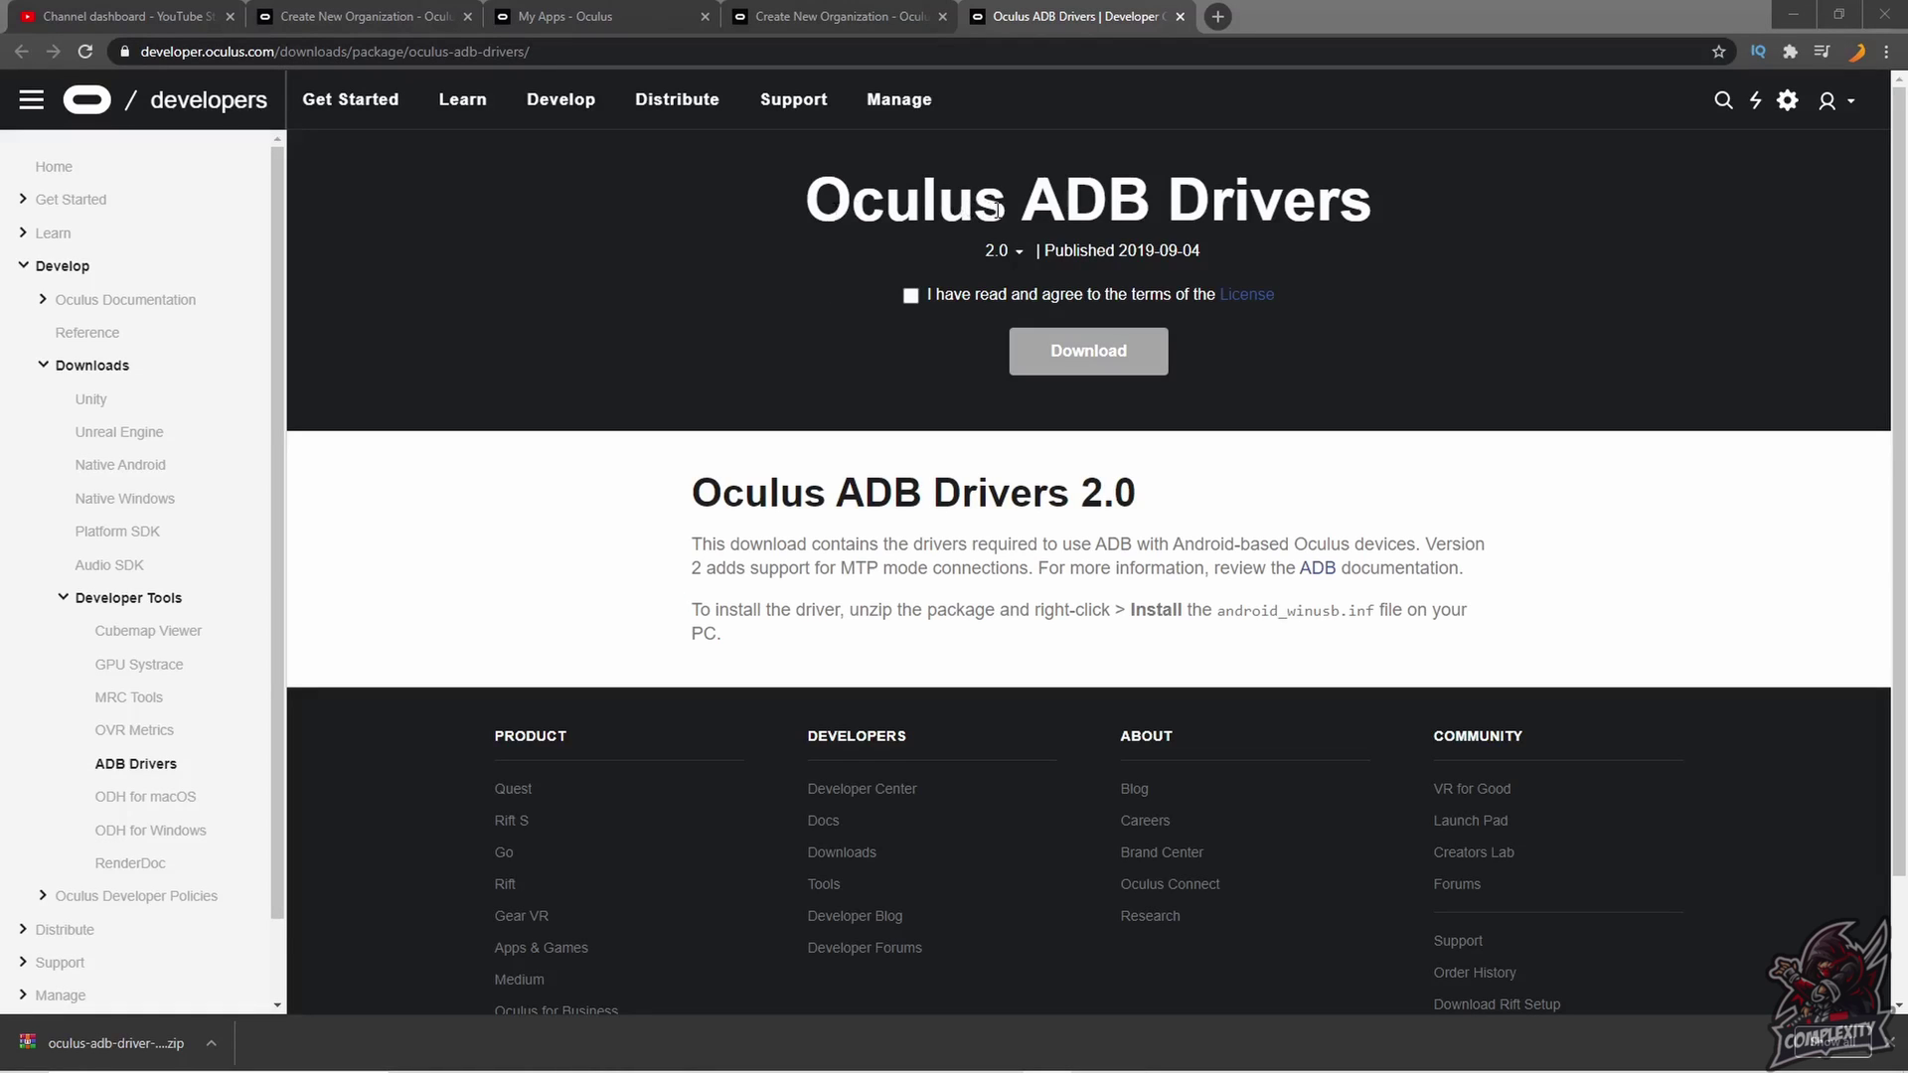
Step: Accept the license terms and download the Oculus ADB Drivers 2.0 zip
left_click(913, 300)
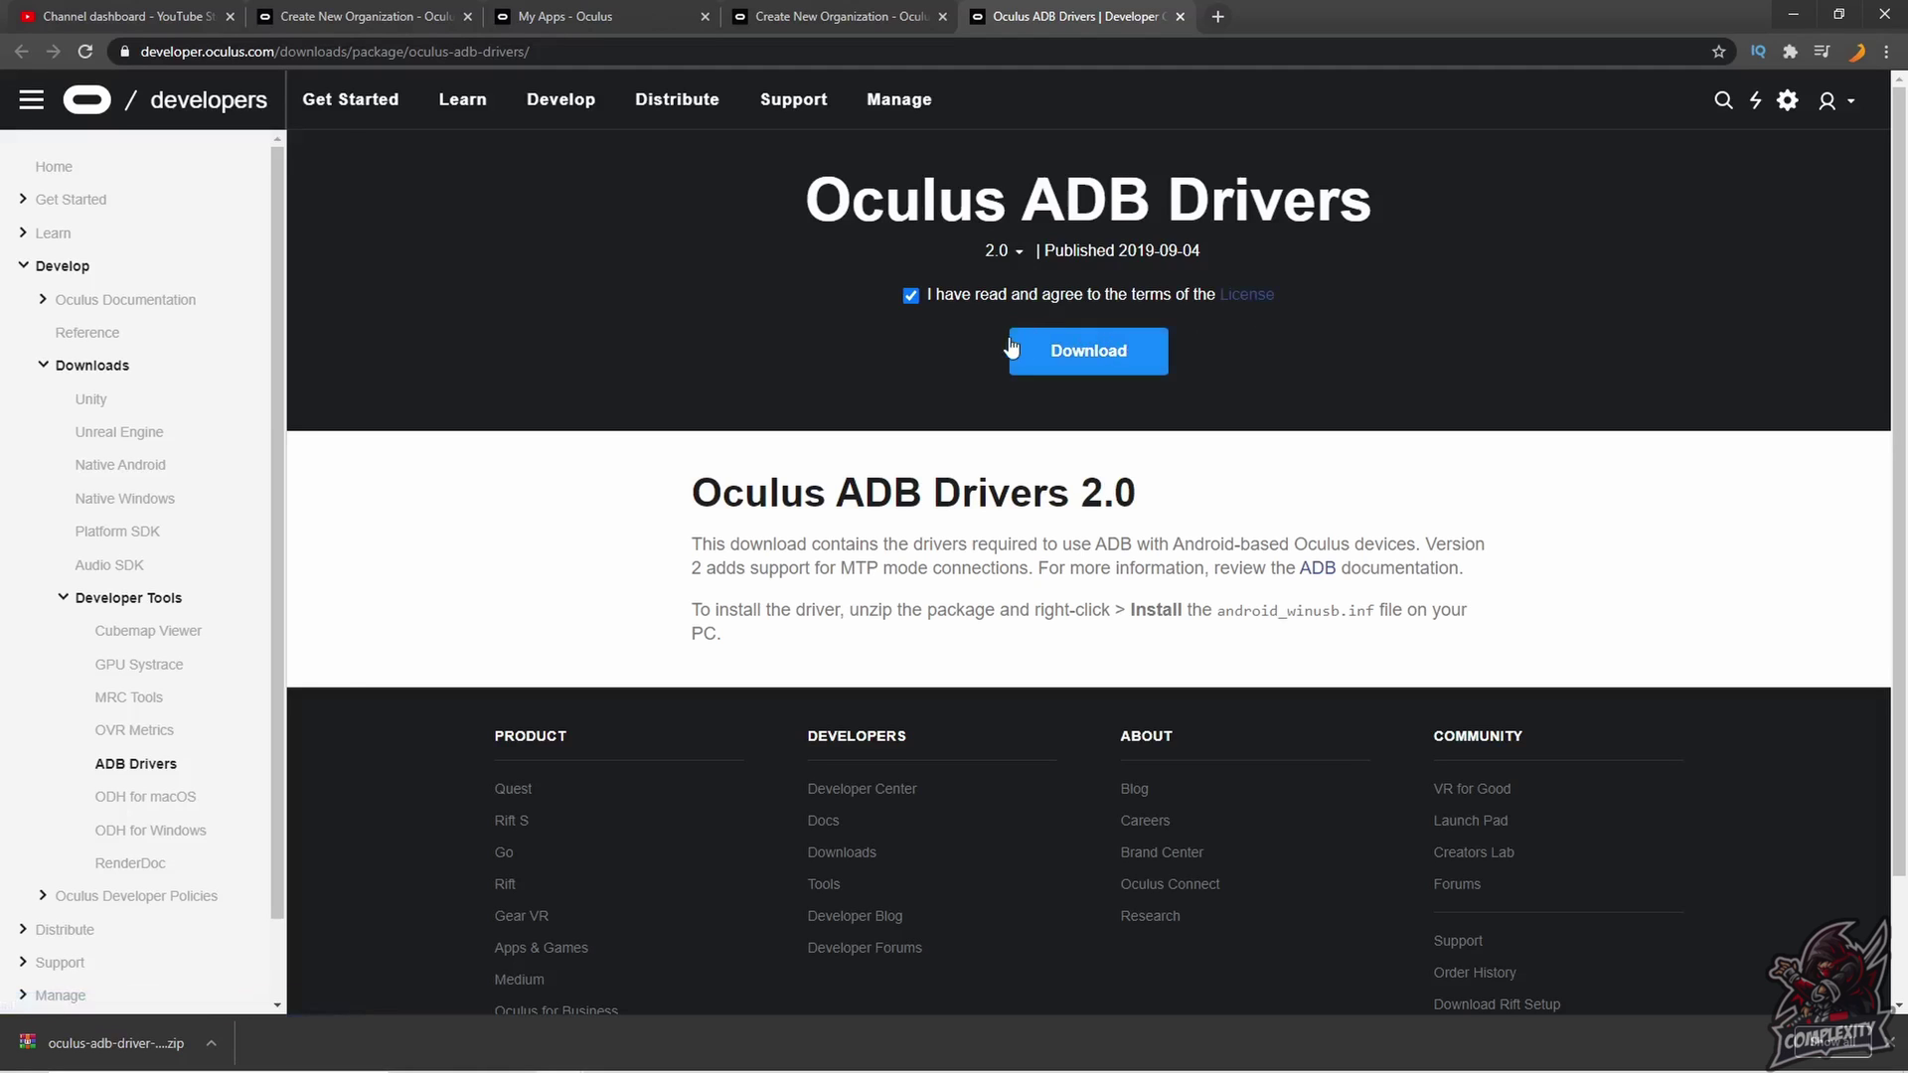
left_click(1053, 355)
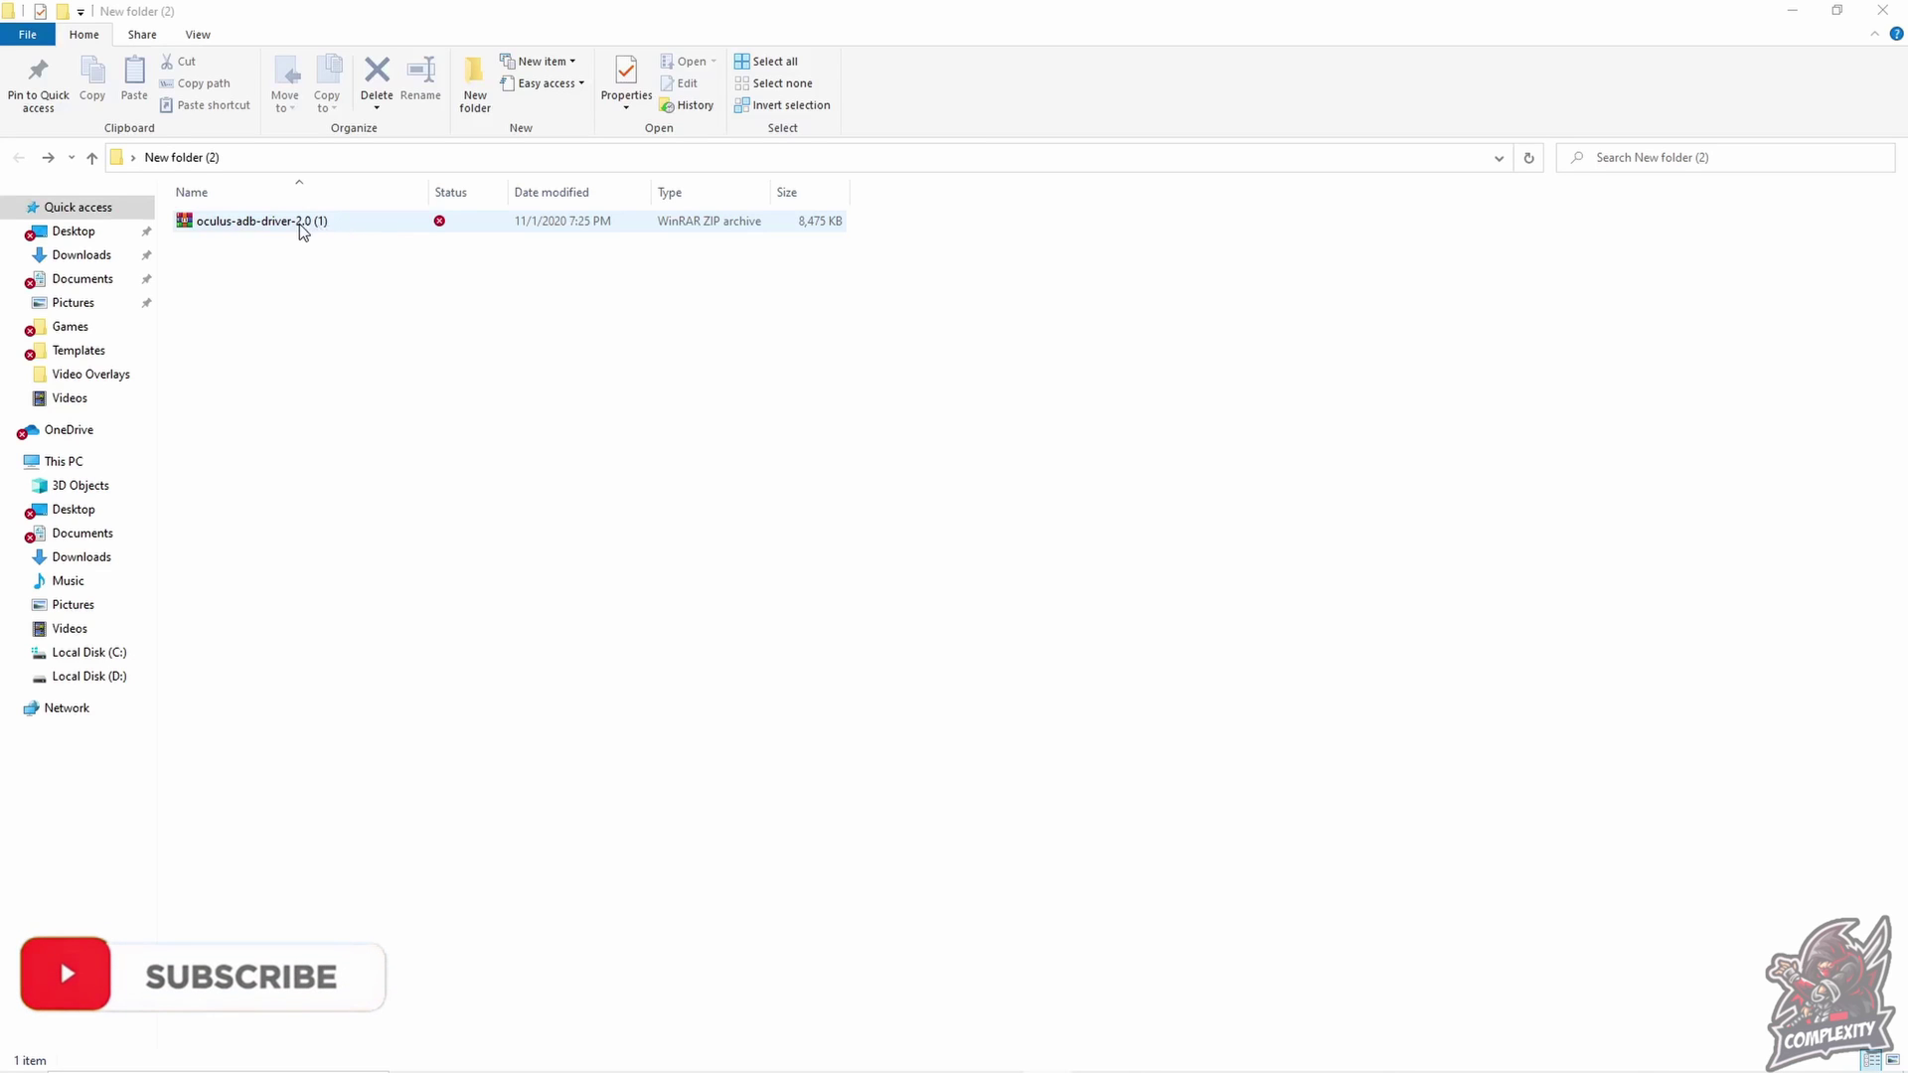
Step: Extract the ADB driver zip and install android_winusb from oculus-go-adb-driver-2.0's usb_driver folder
right_click(258, 225)
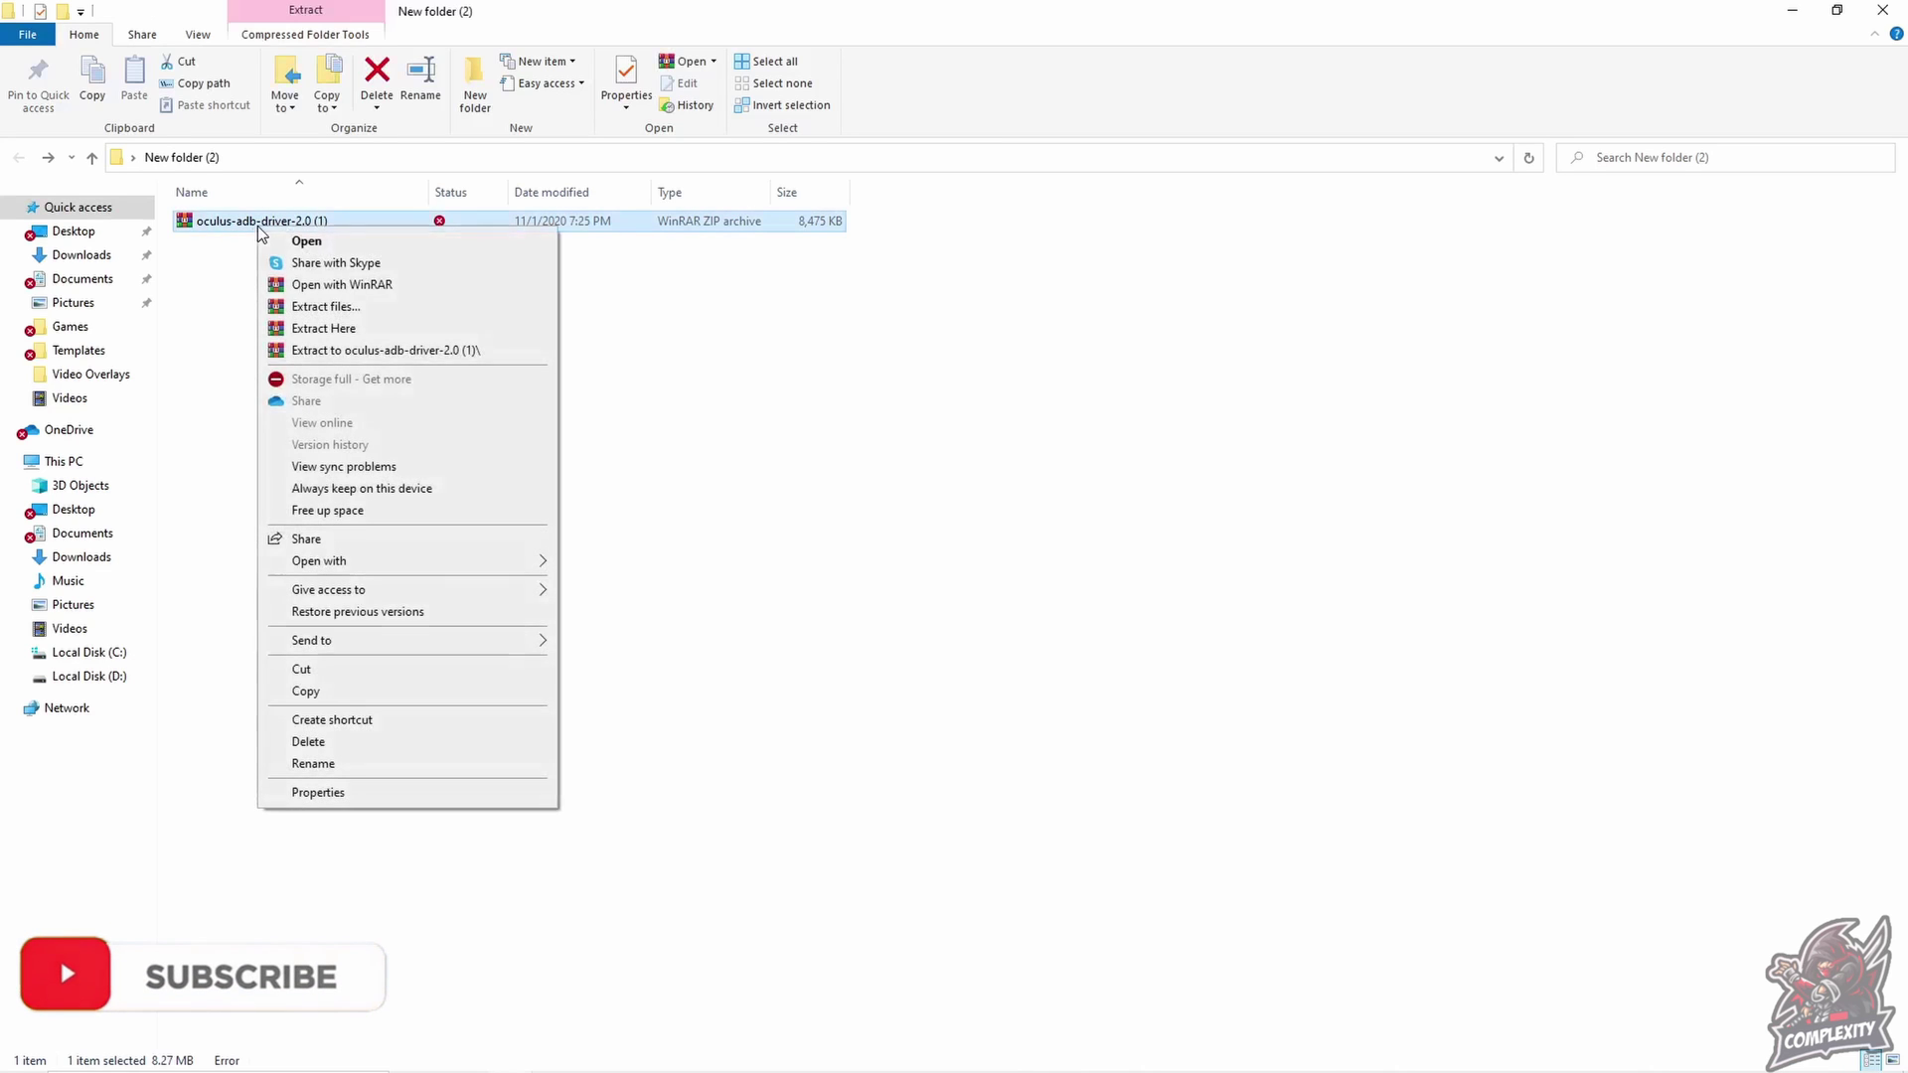
left_click(298, 328)
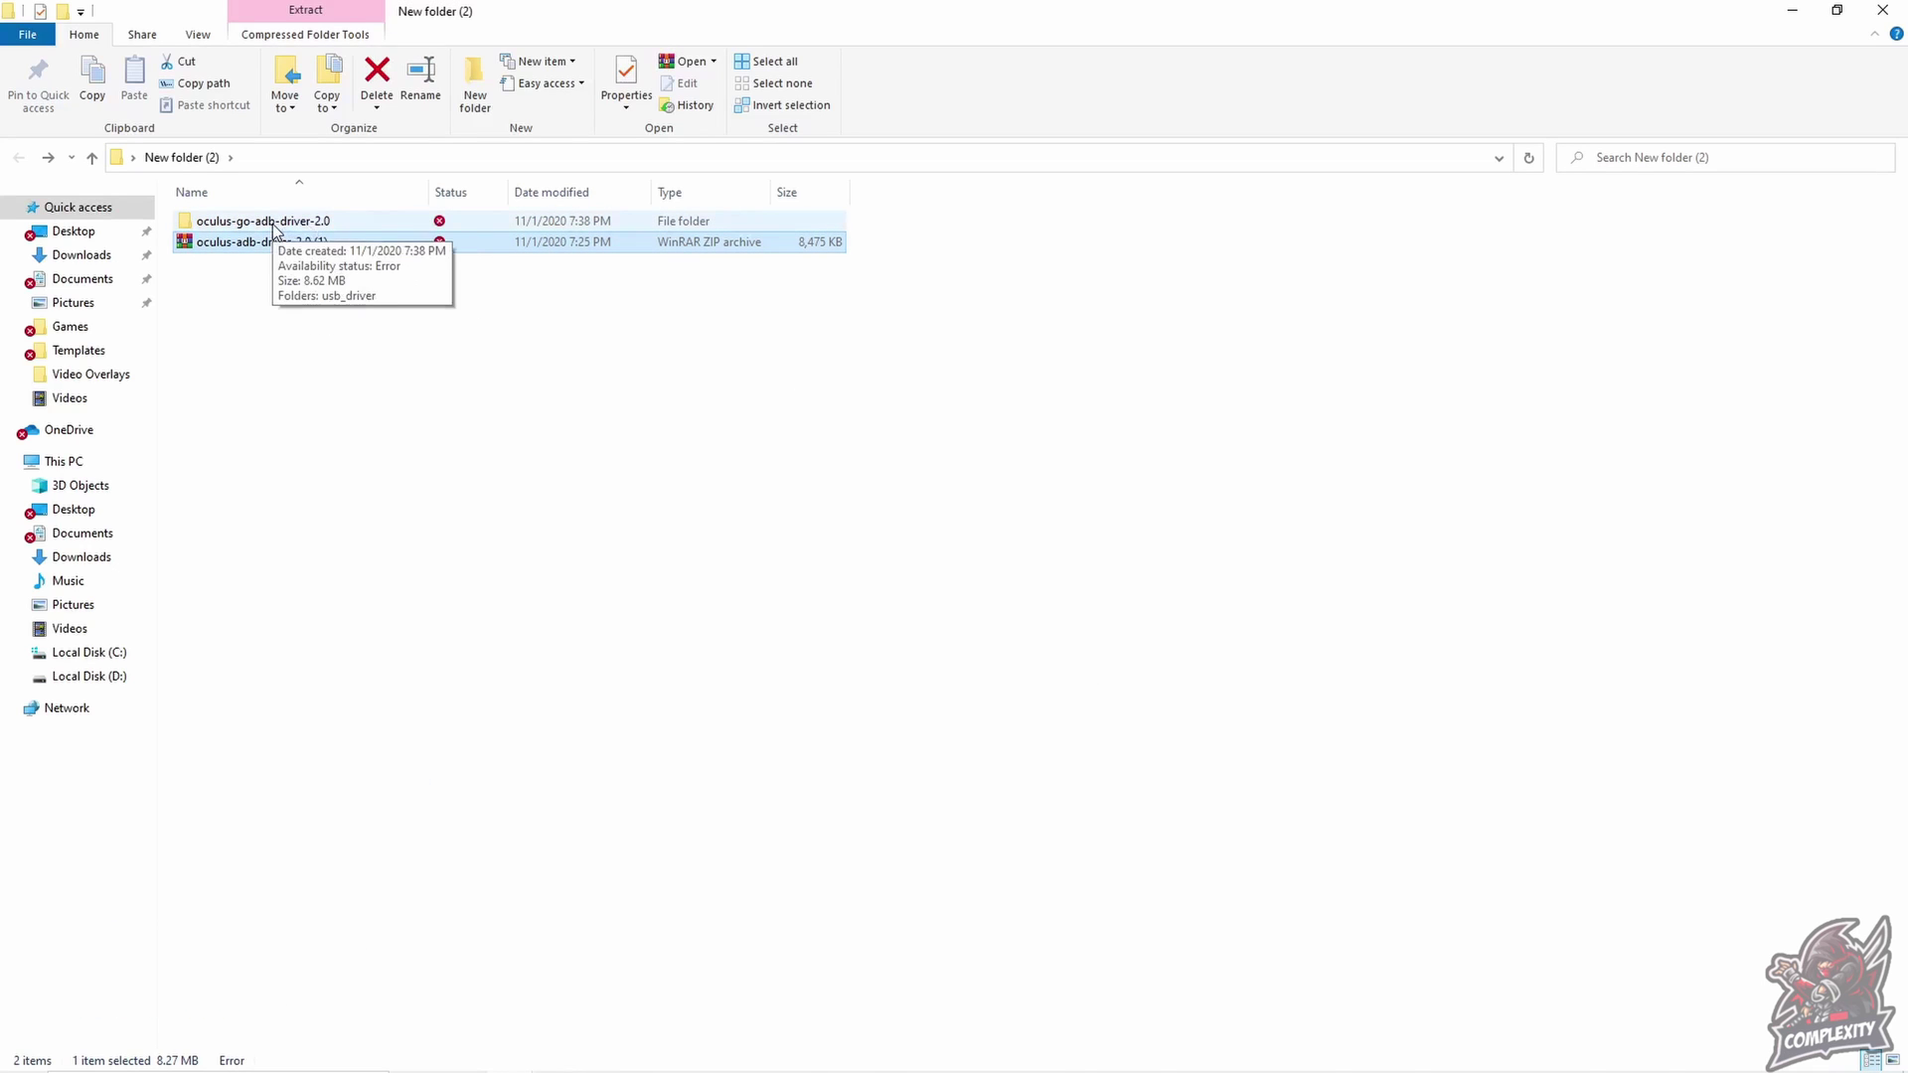
double_click(273, 223)
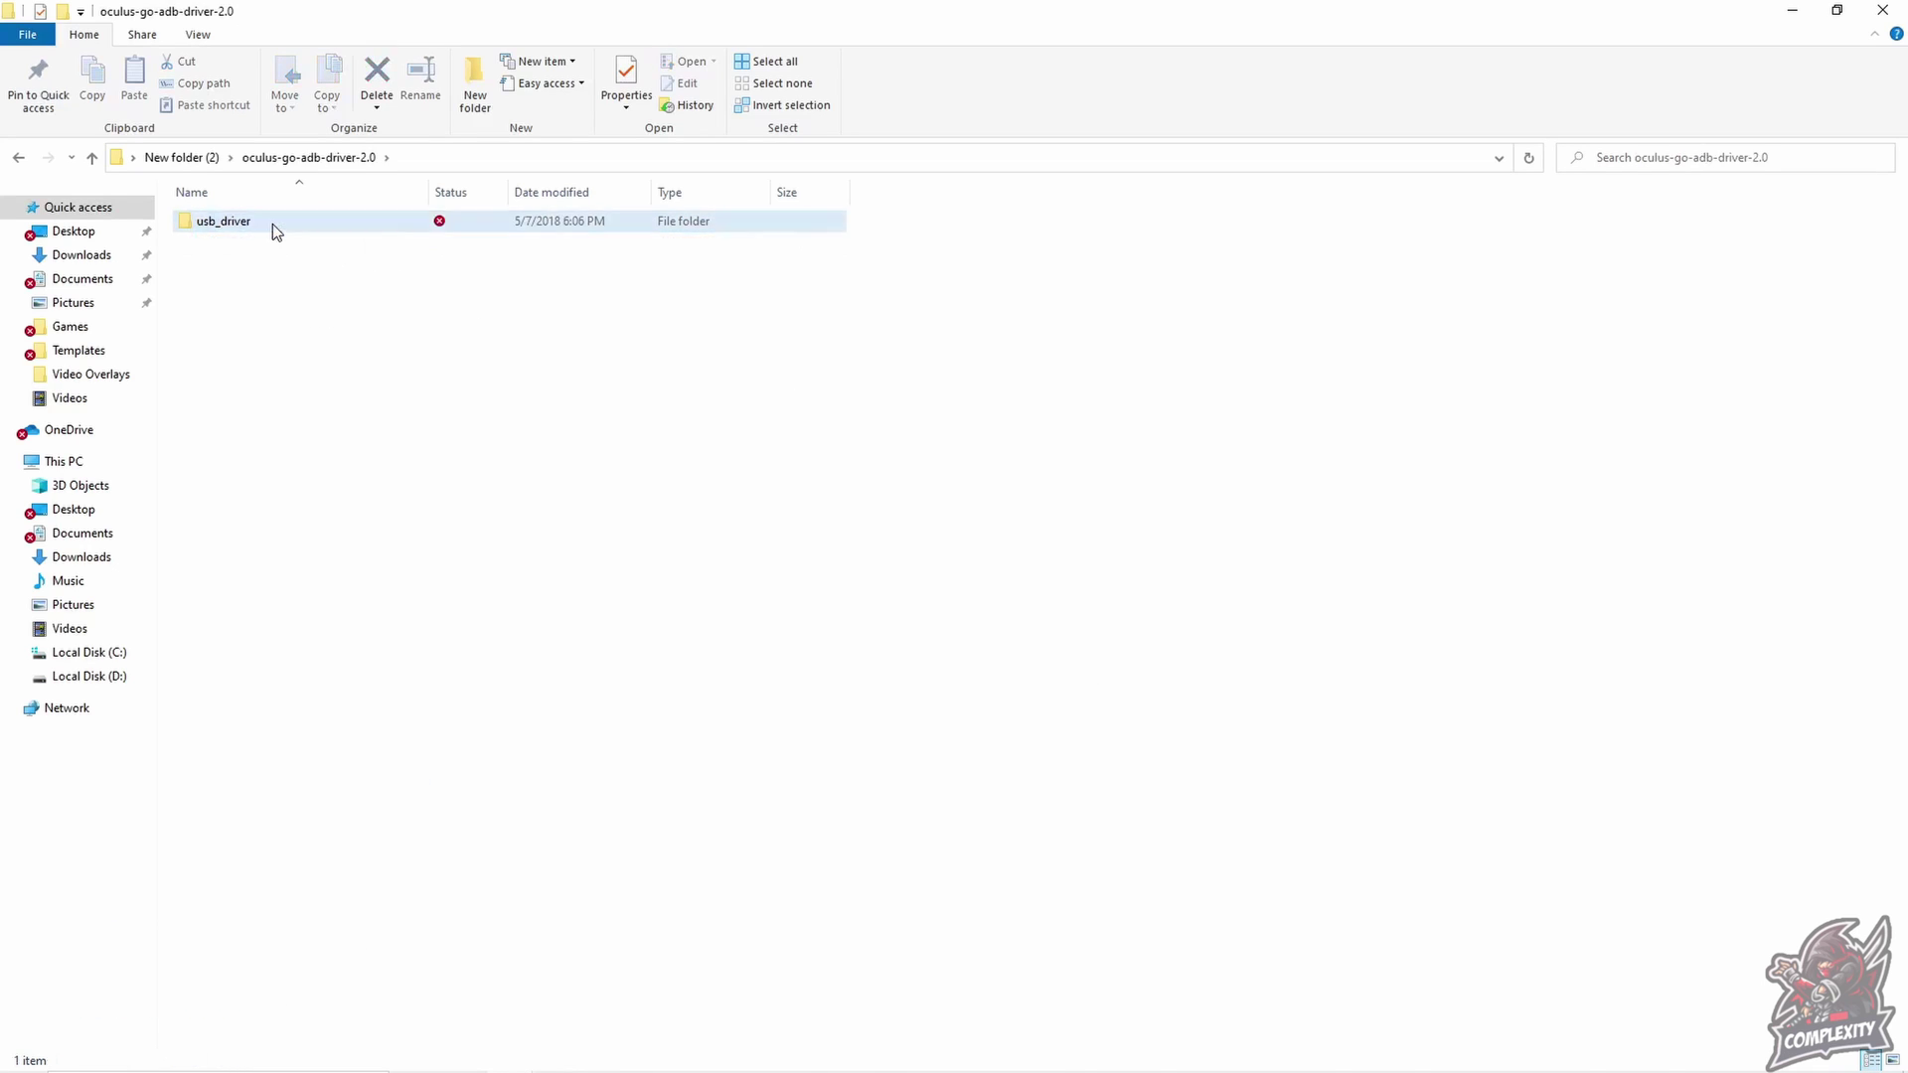
double_click(272, 224)
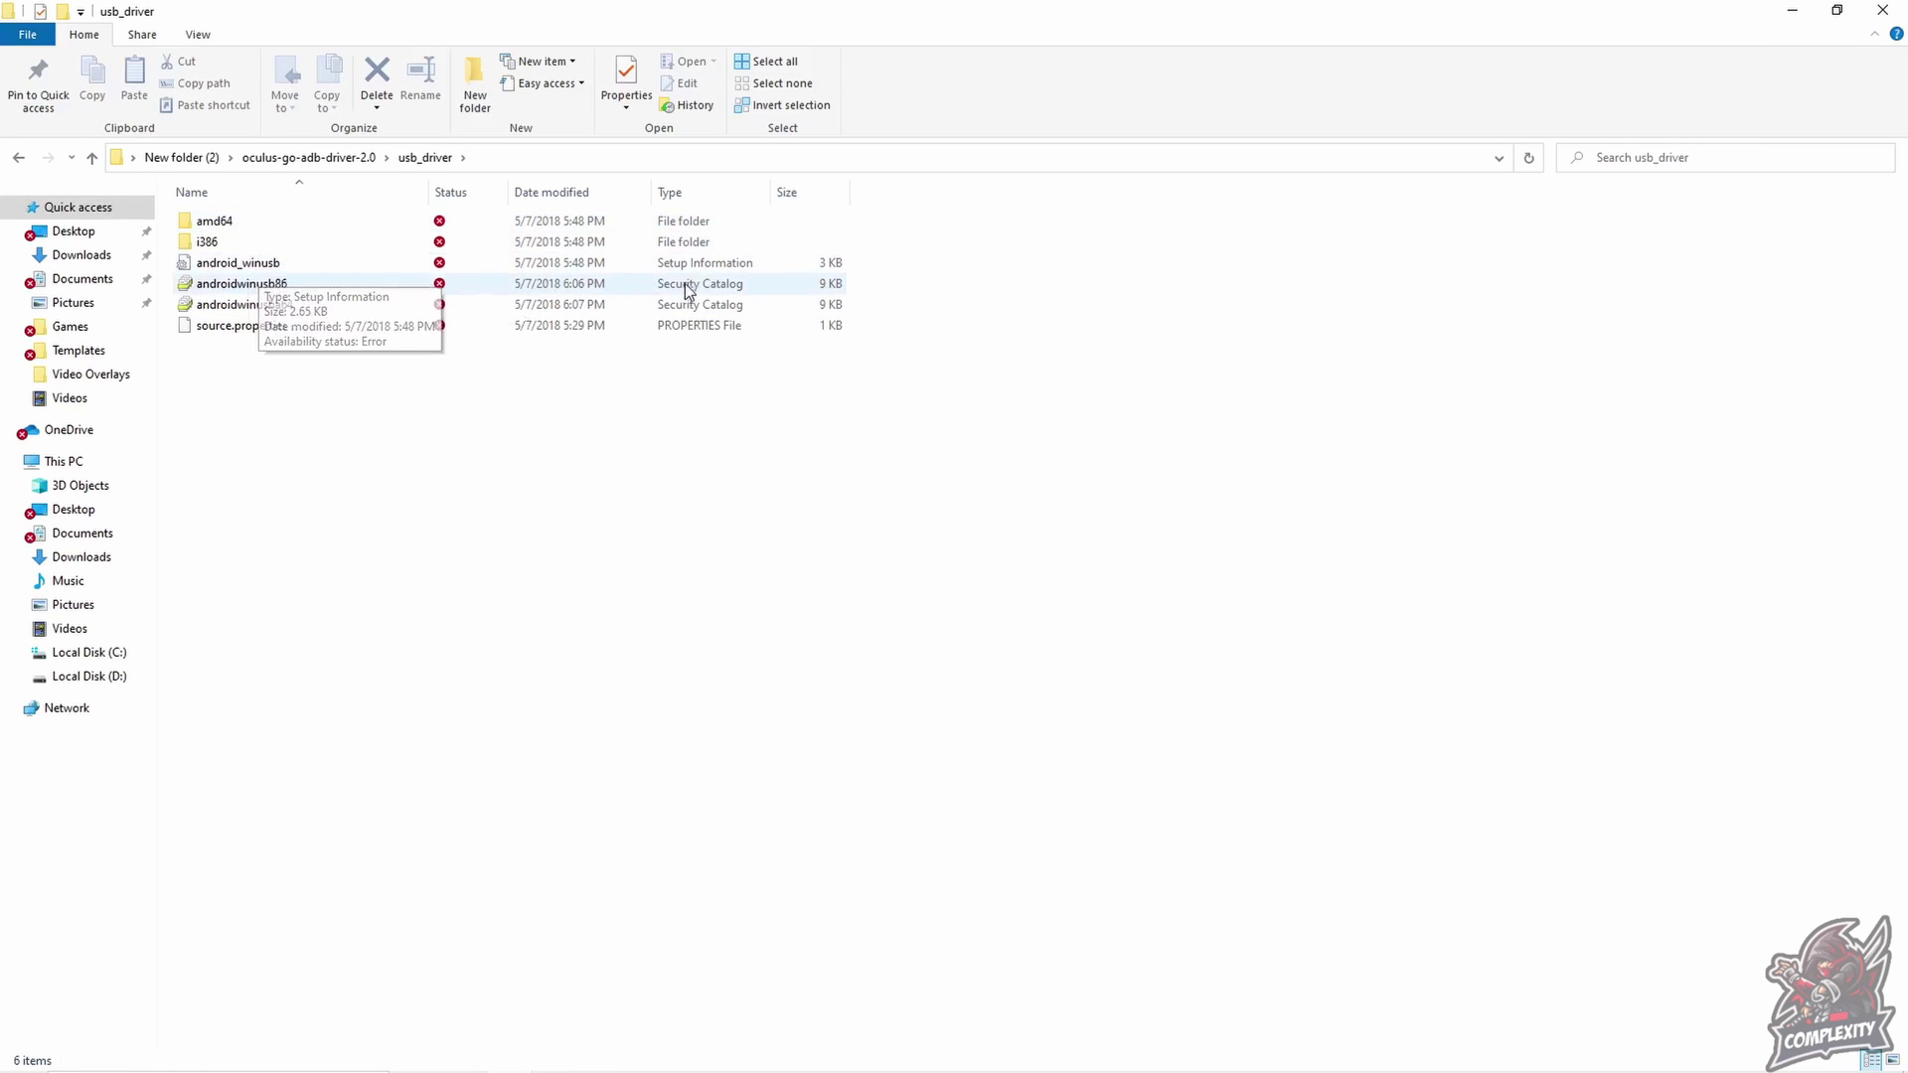
right_click(230, 264)
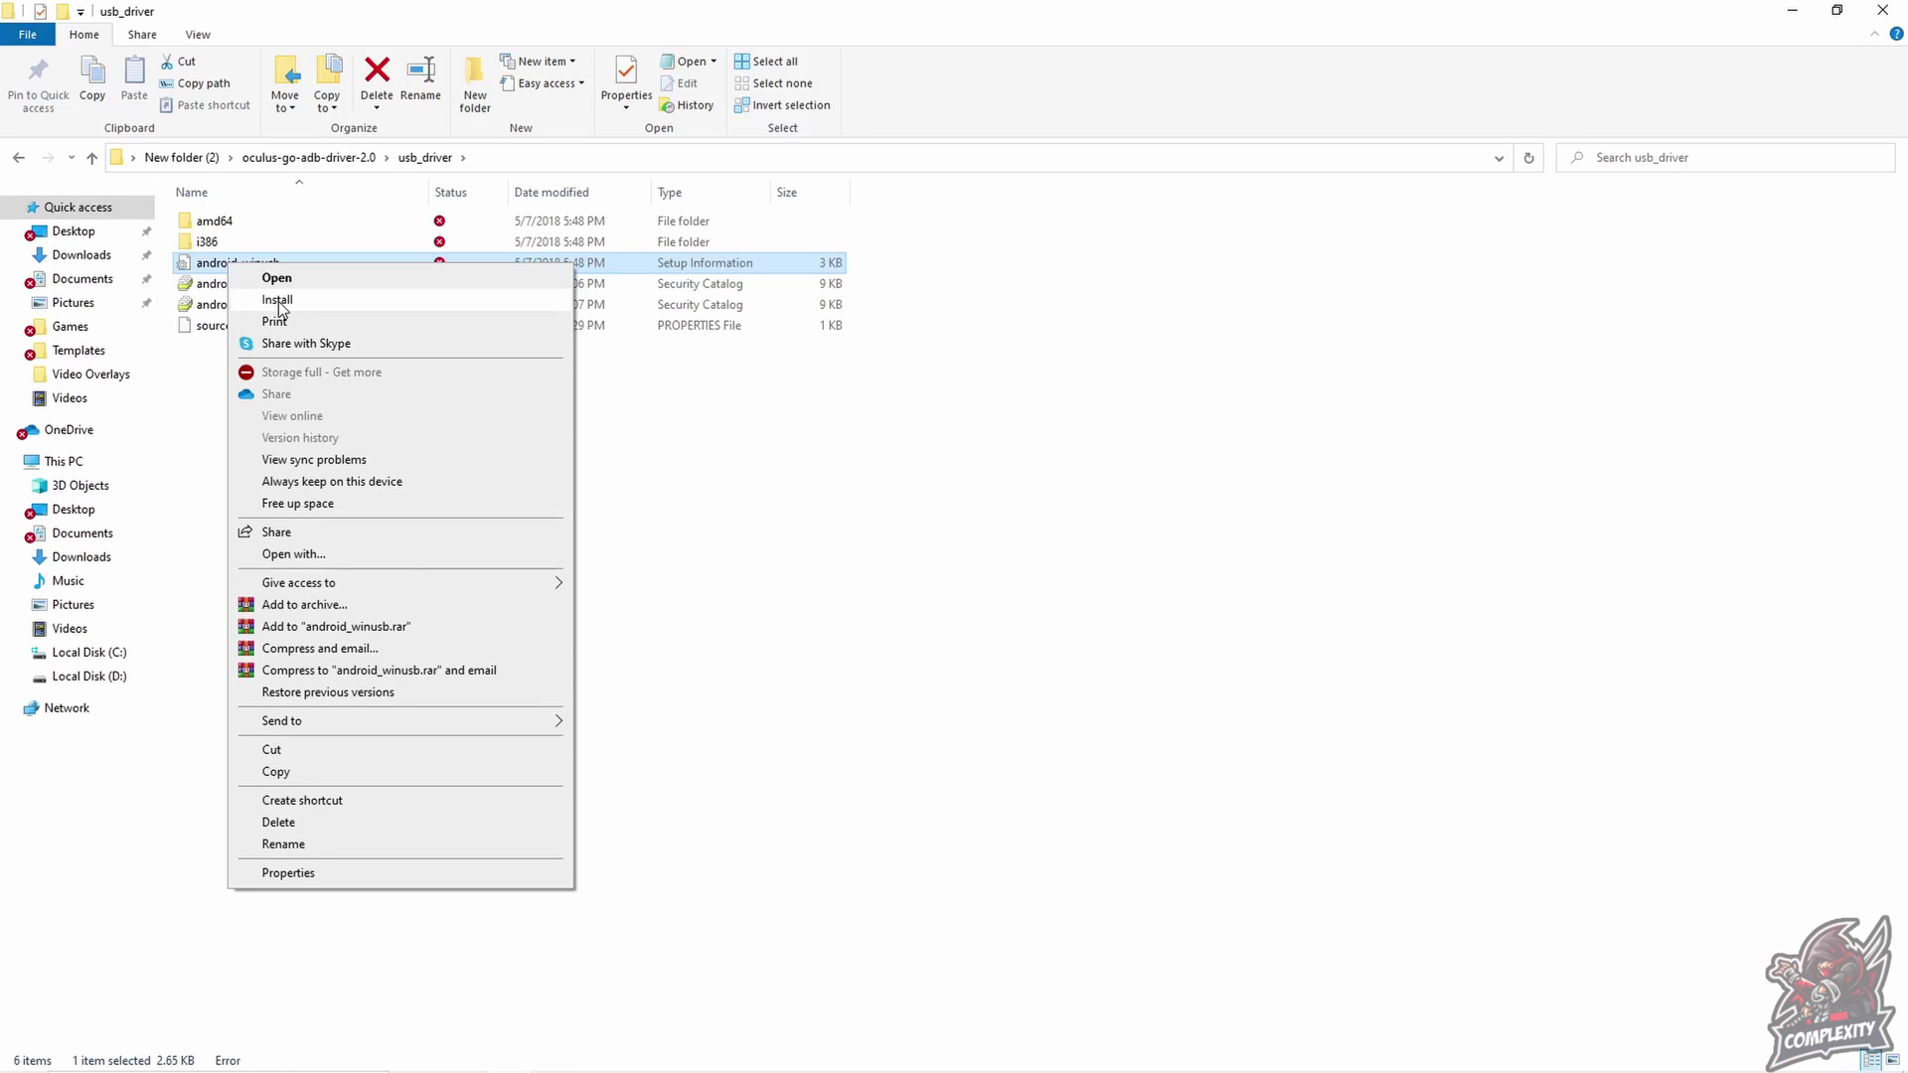
left_click(278, 300)
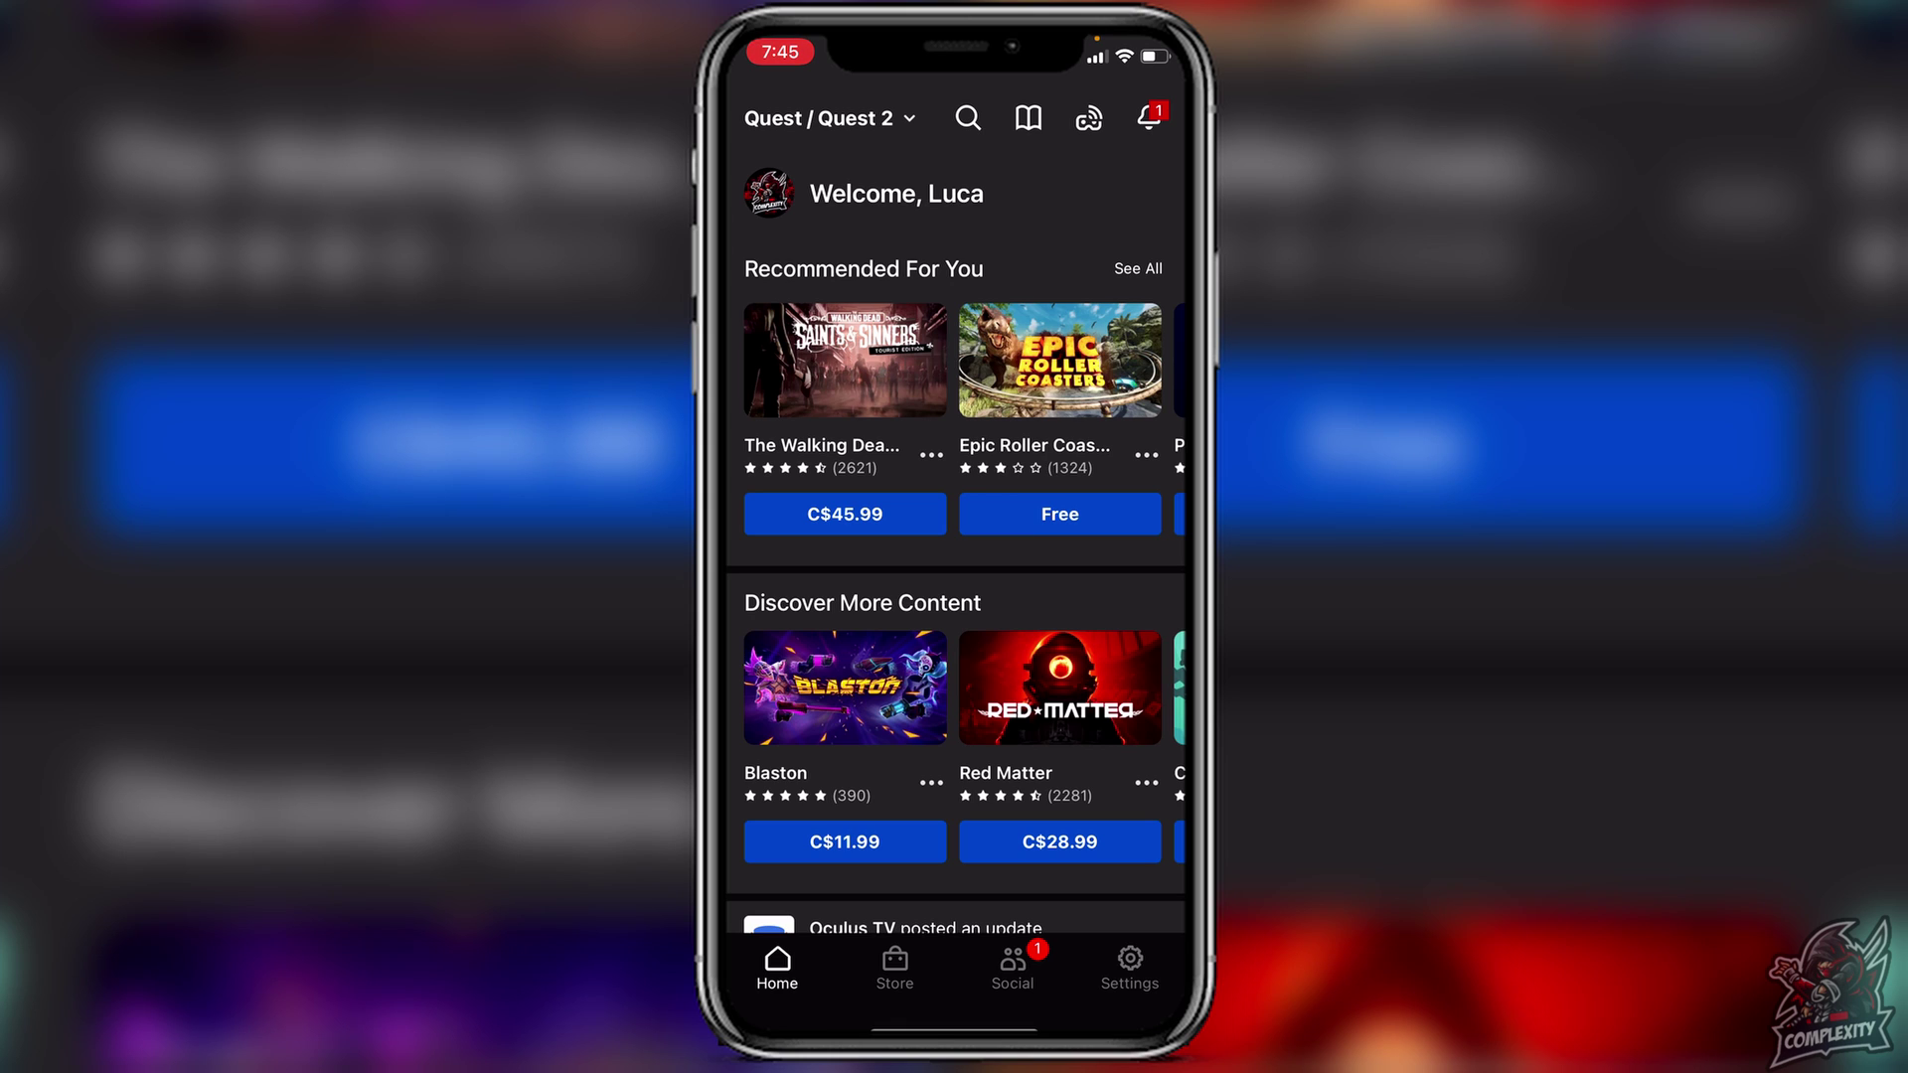
Step: Connect the Oculus Quest 2 under Settings and open its More Settings
left_click(1130, 969)
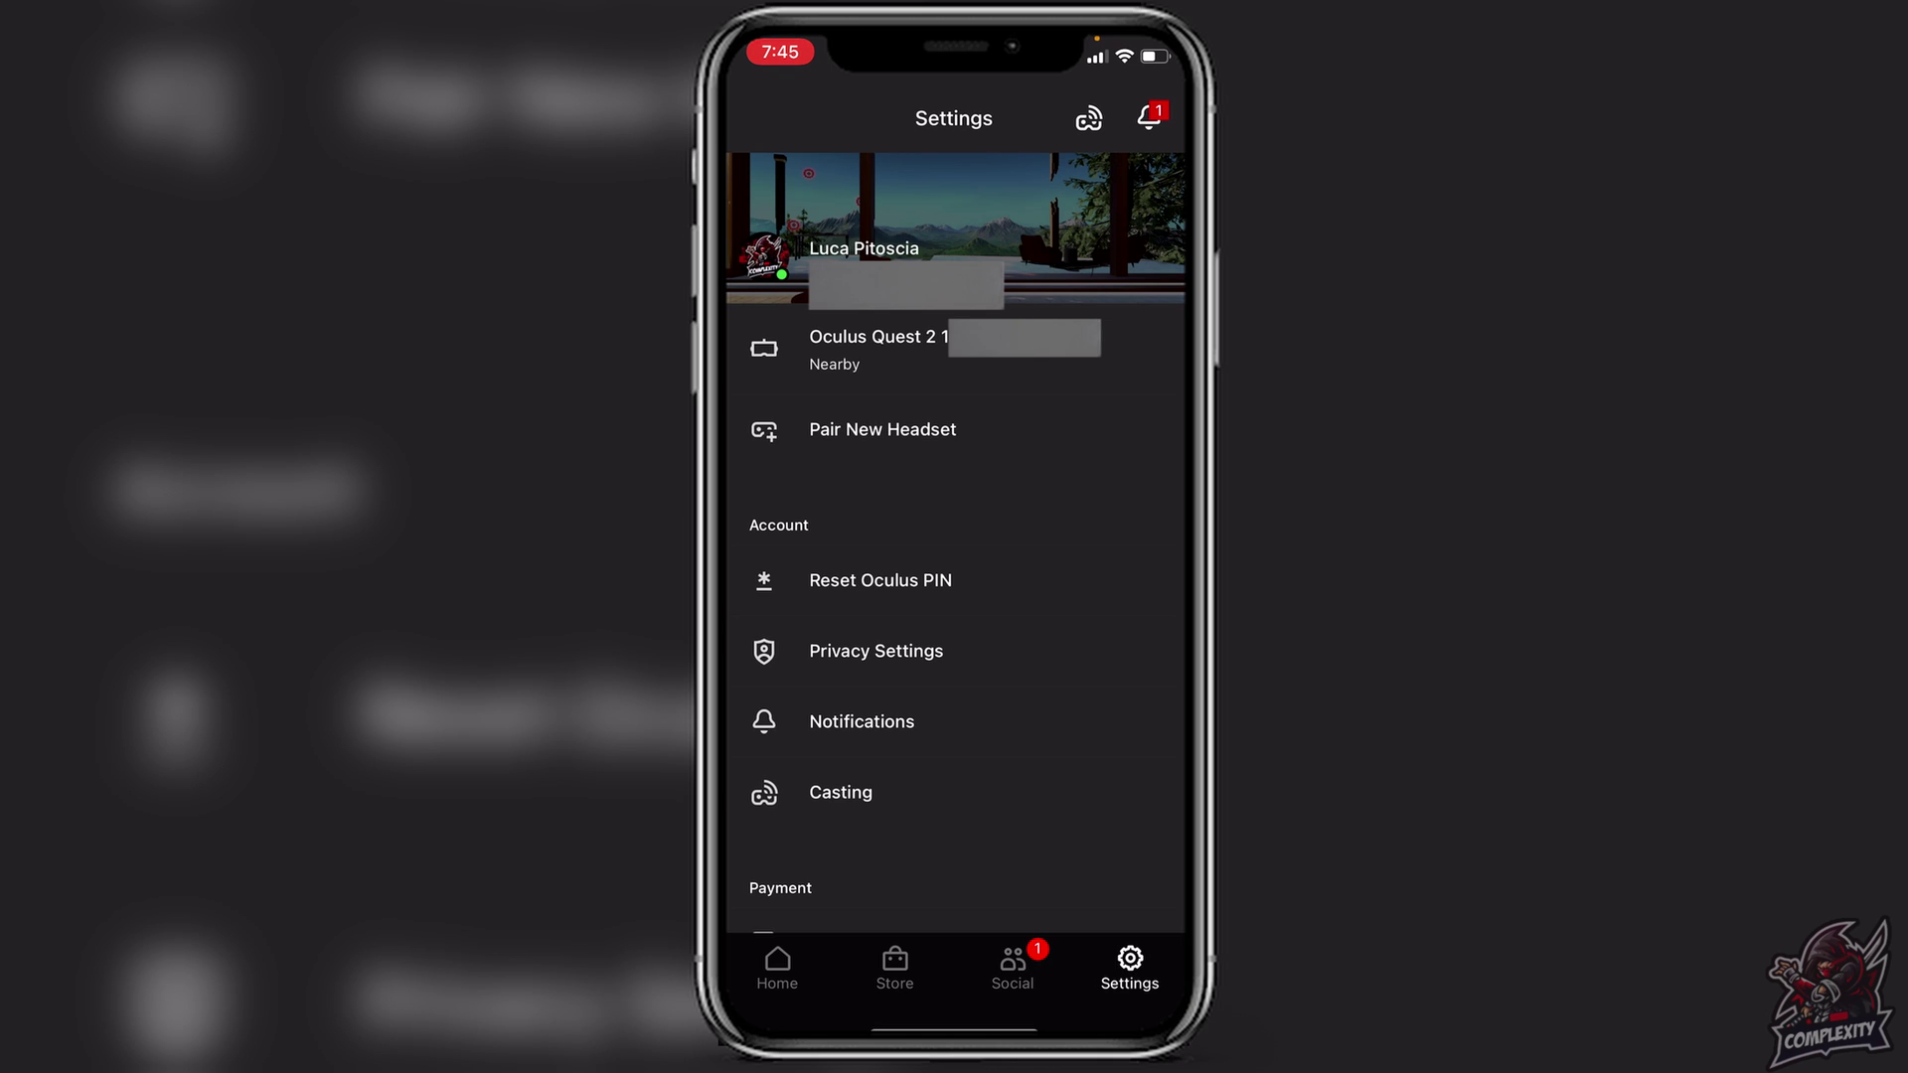
left_click(854, 350)
left_click(1144, 348)
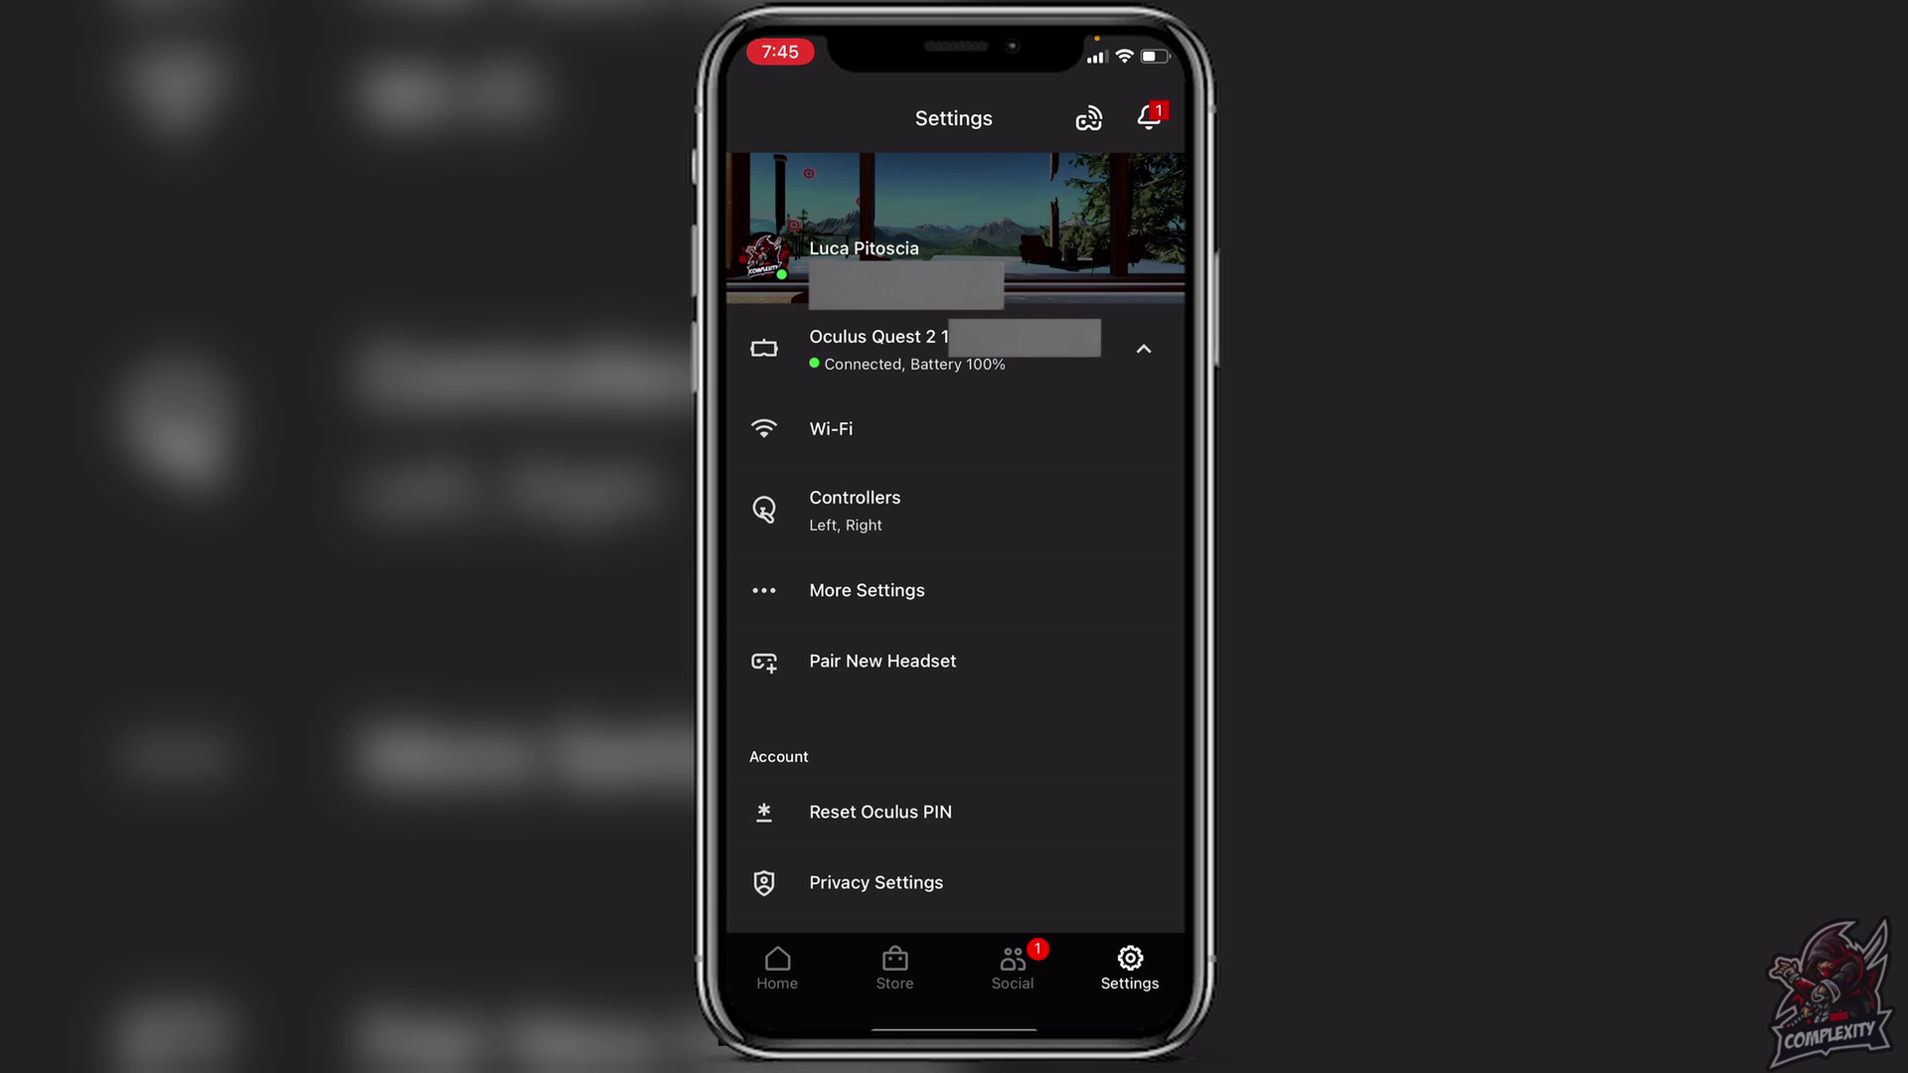
left_click(866, 590)
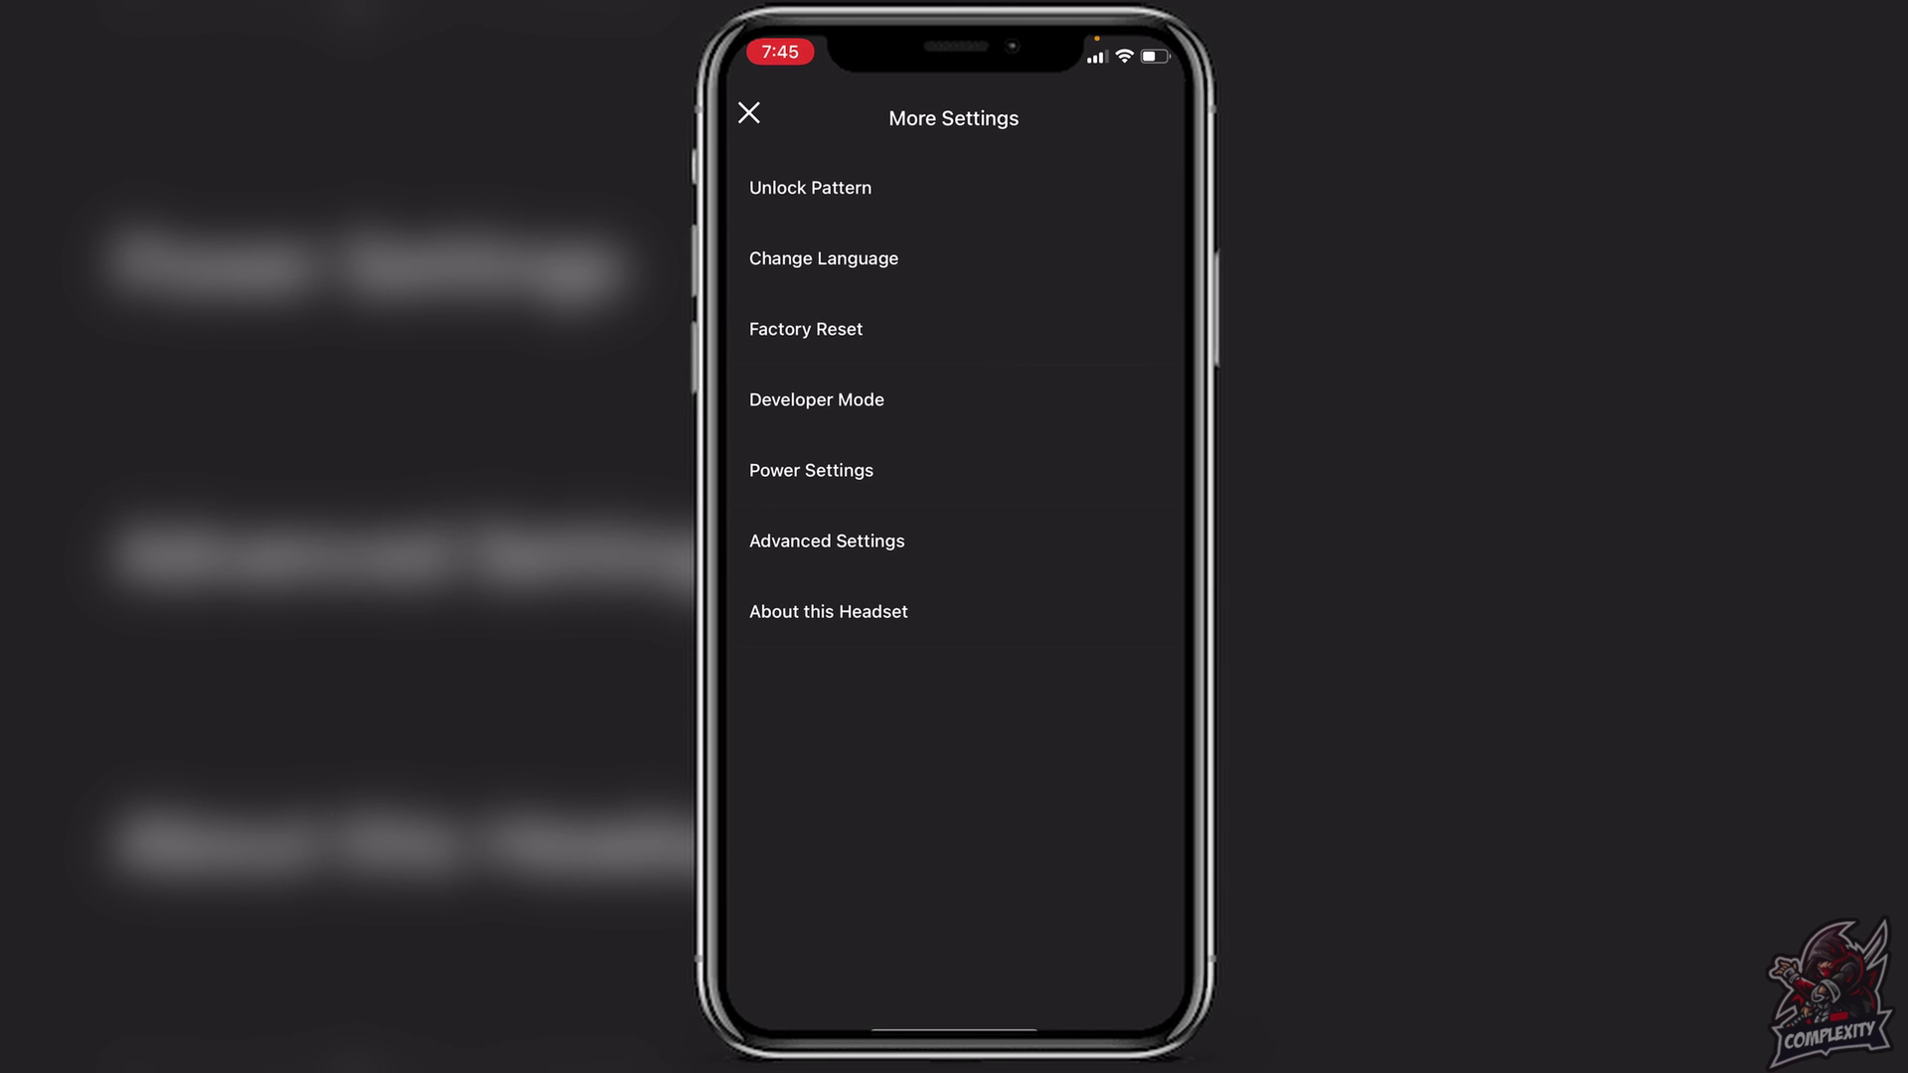
Step: Open the headset's Developer Mode settings from More Settings
left_click(816, 400)
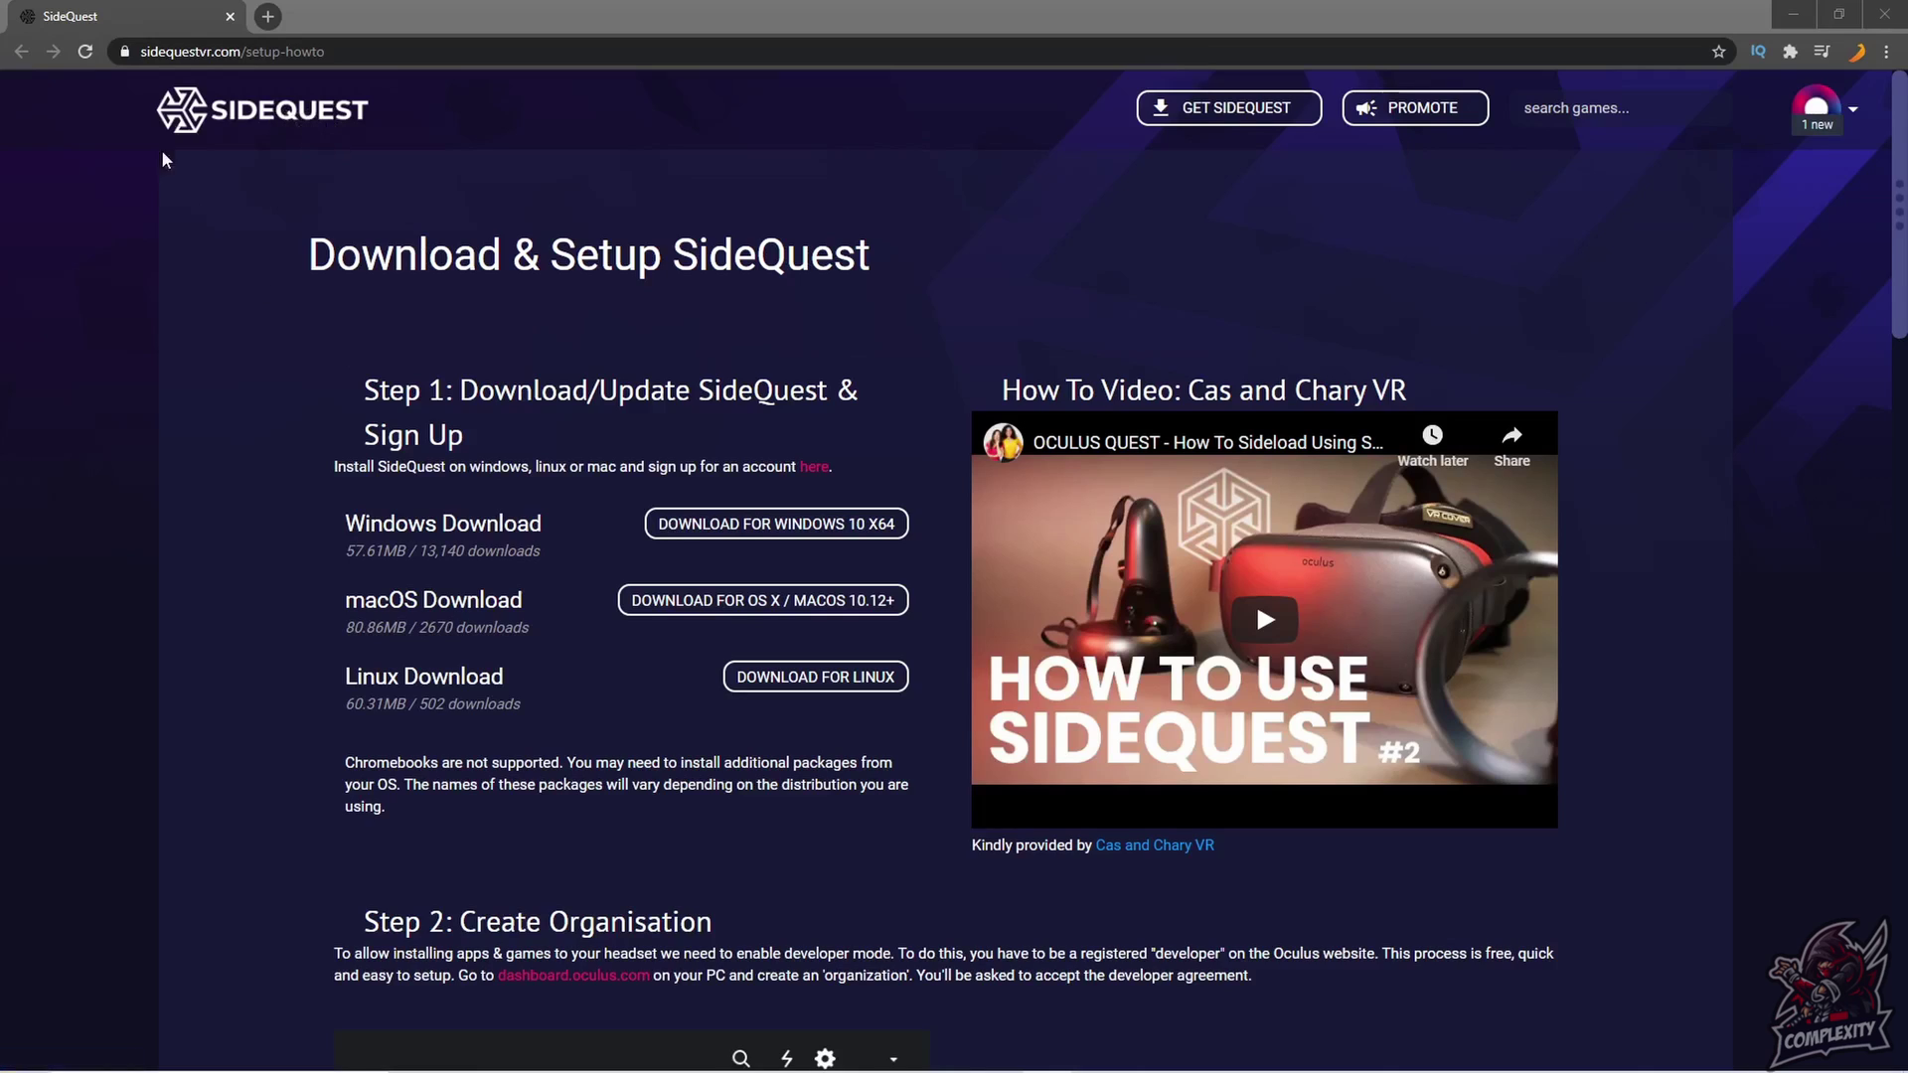
Step: Download the SideQuest Windows 10 x64 installer and run it past the security warning
left_click(714, 533)
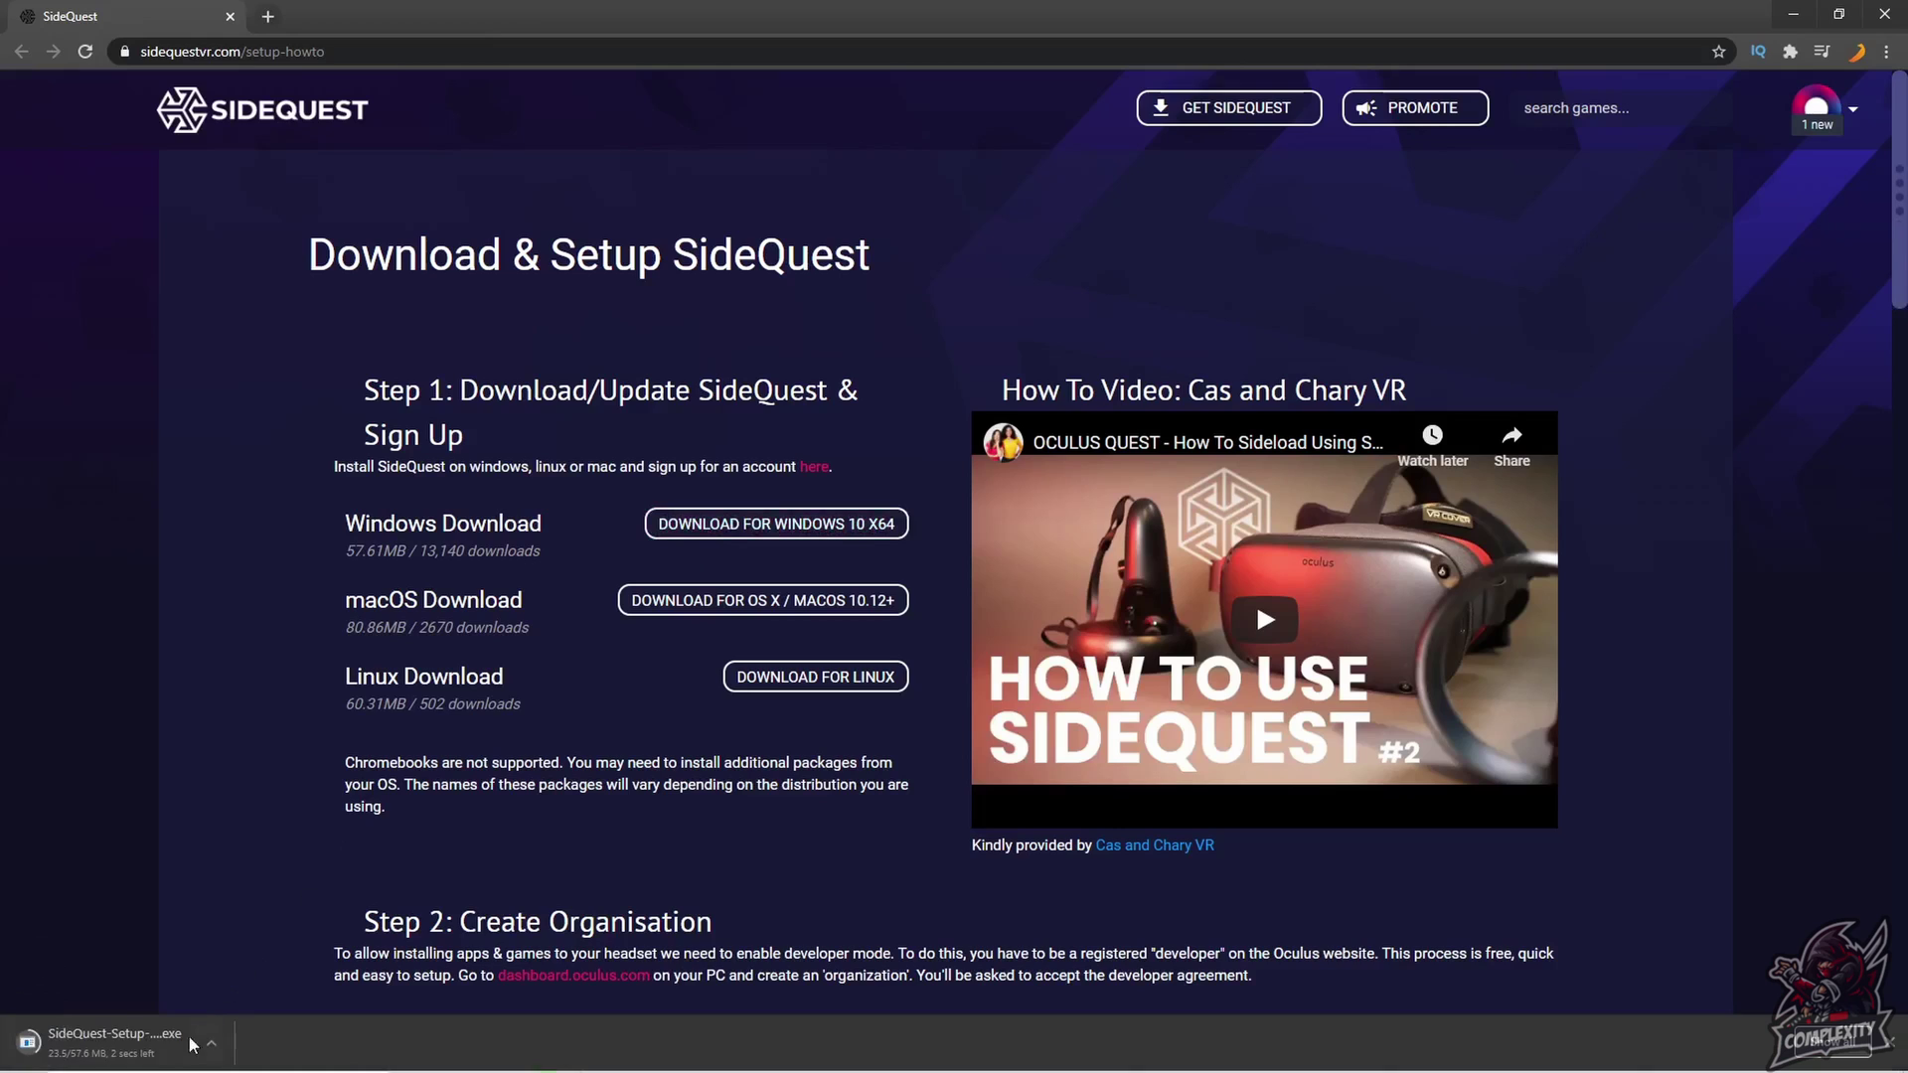
left_click(156, 1052)
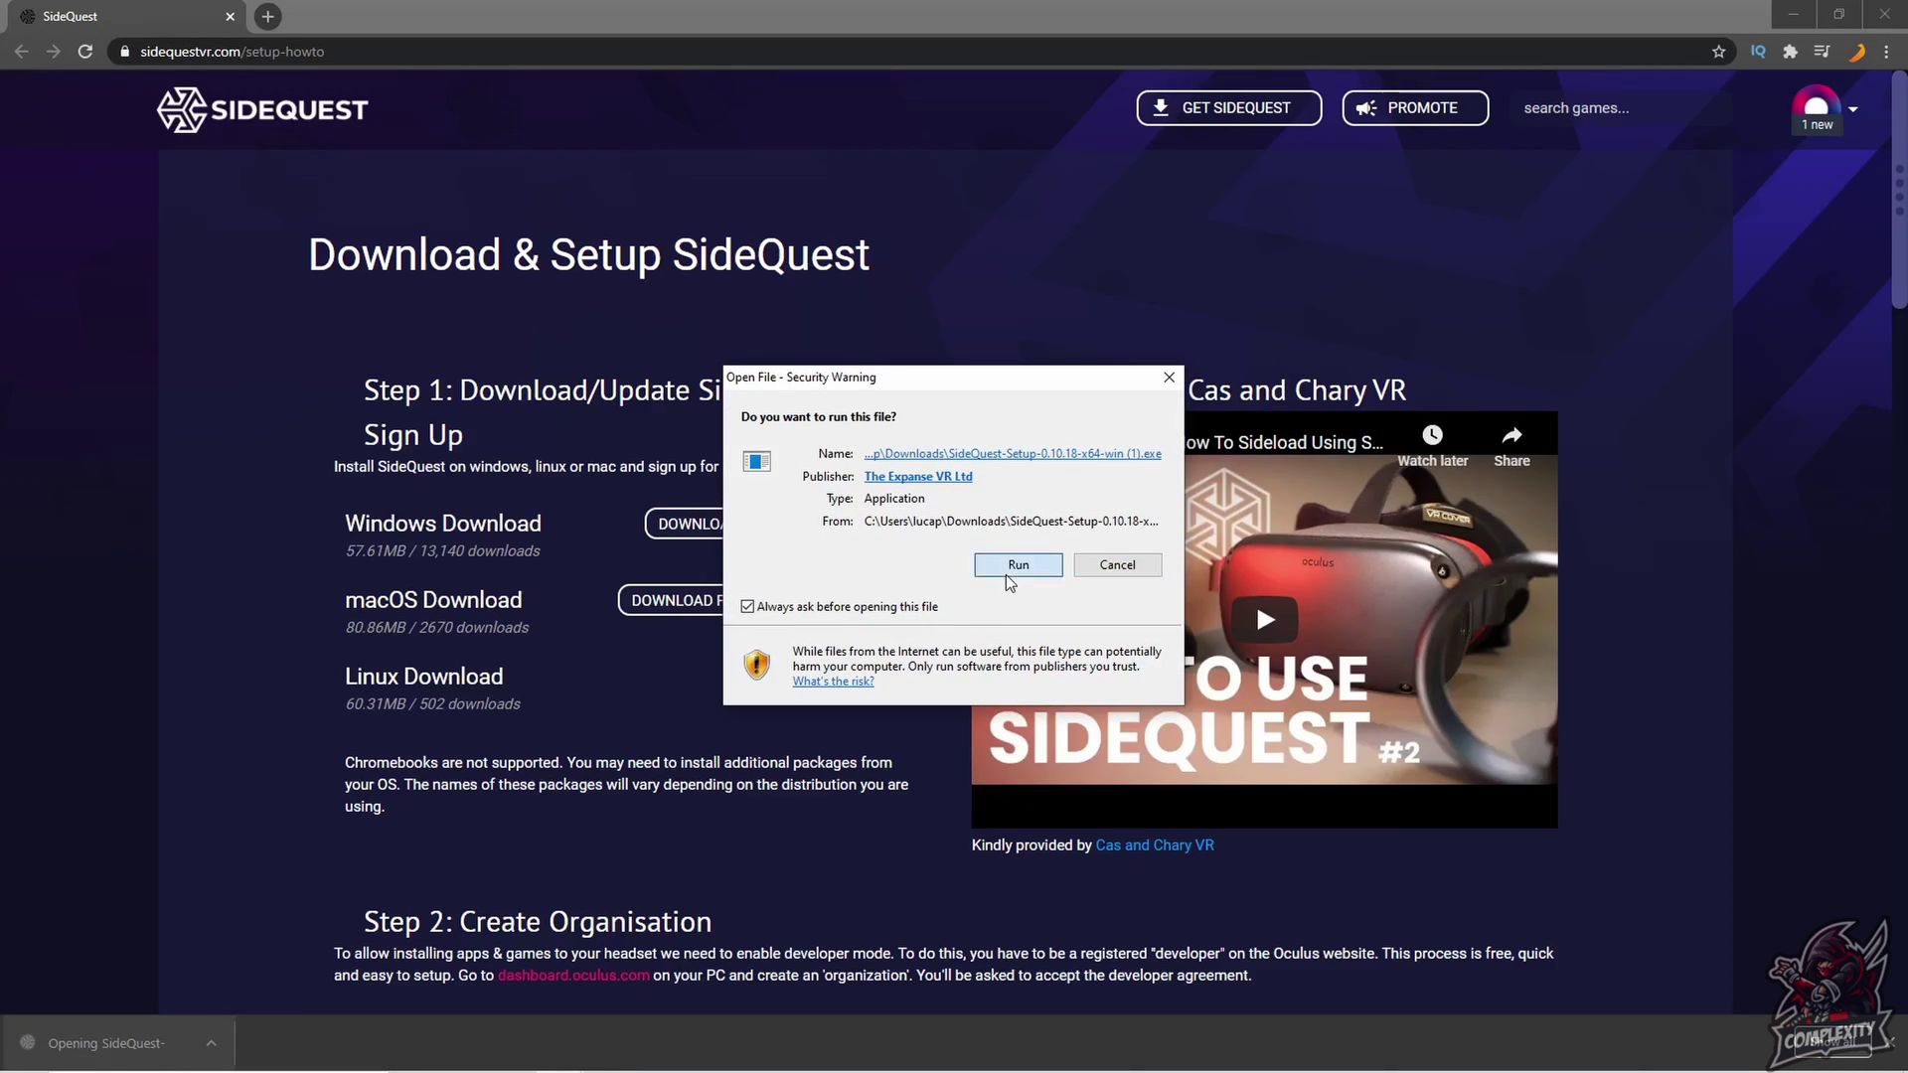
left_click(1010, 576)
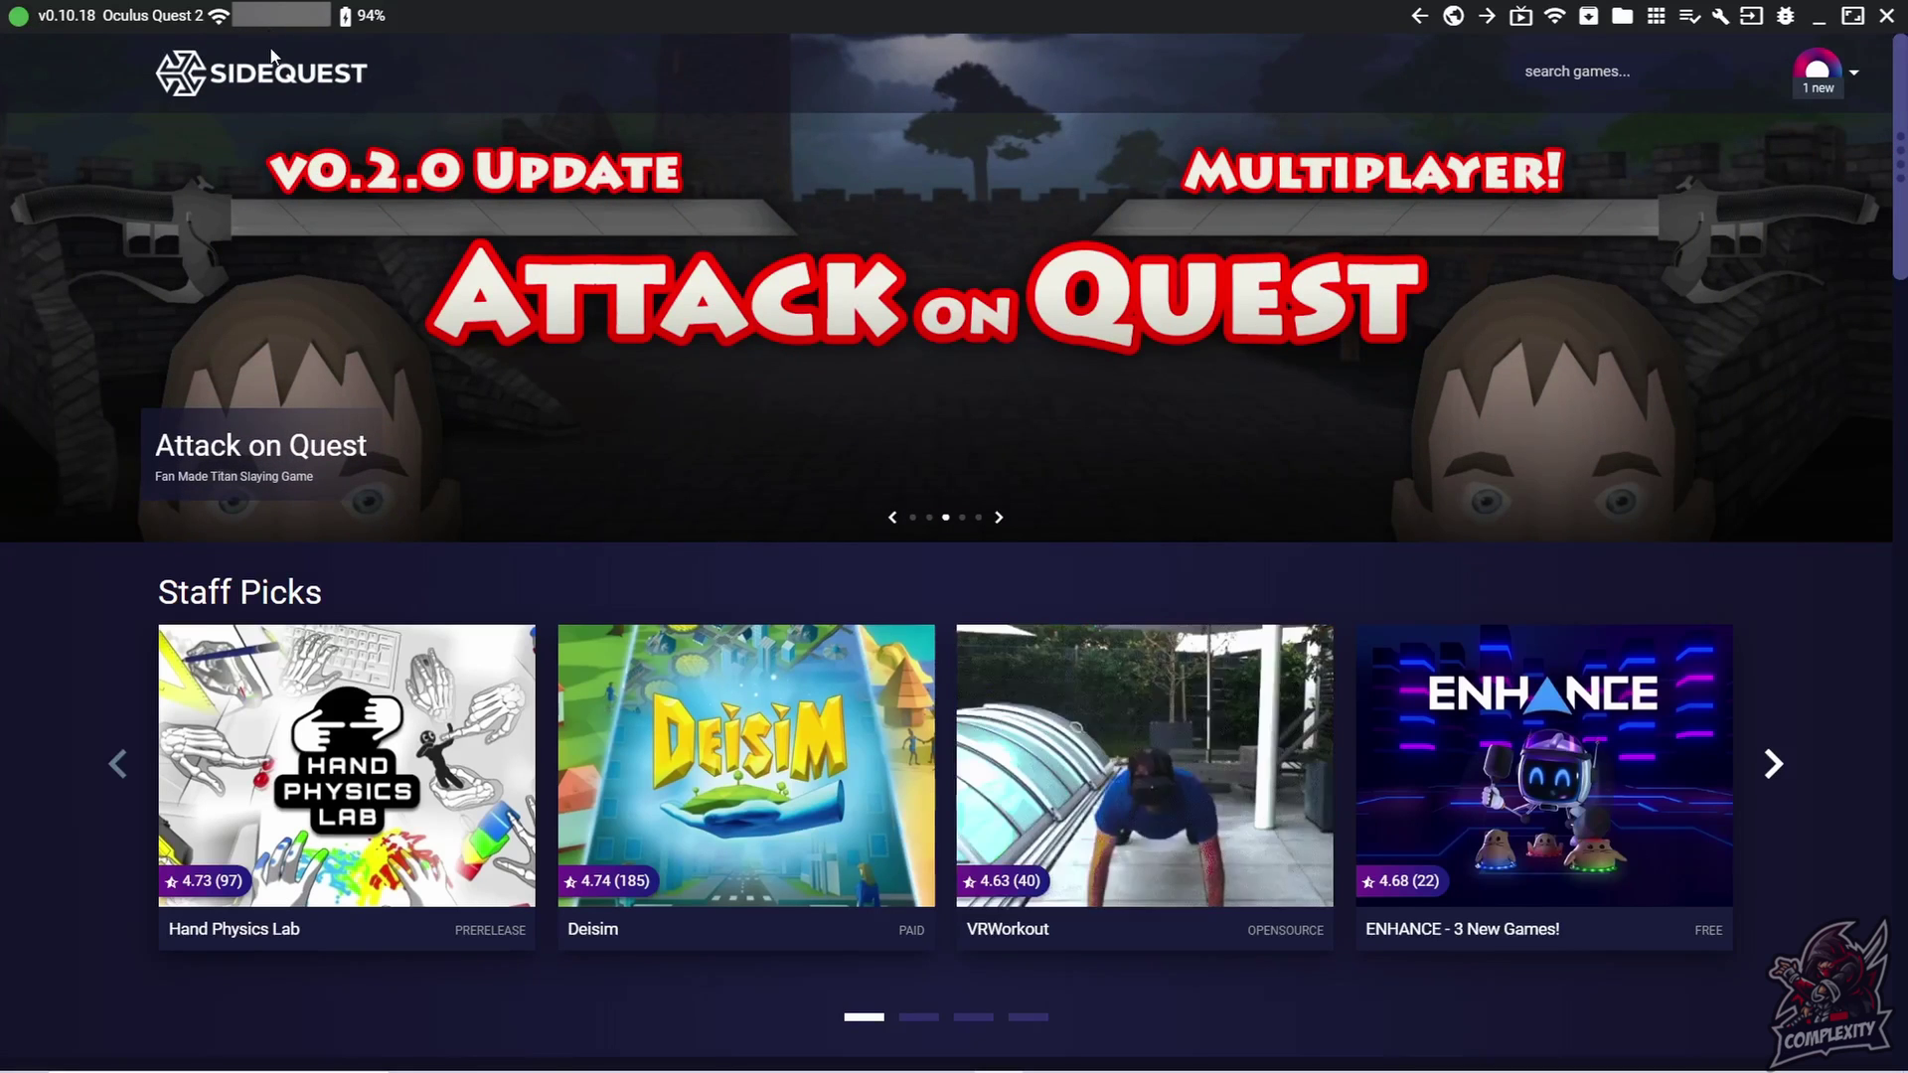
Step: Scroll SideQuest down to the Tags grid and open the Voxel Works Quest (Prototype) page
left_click(1854, 76)
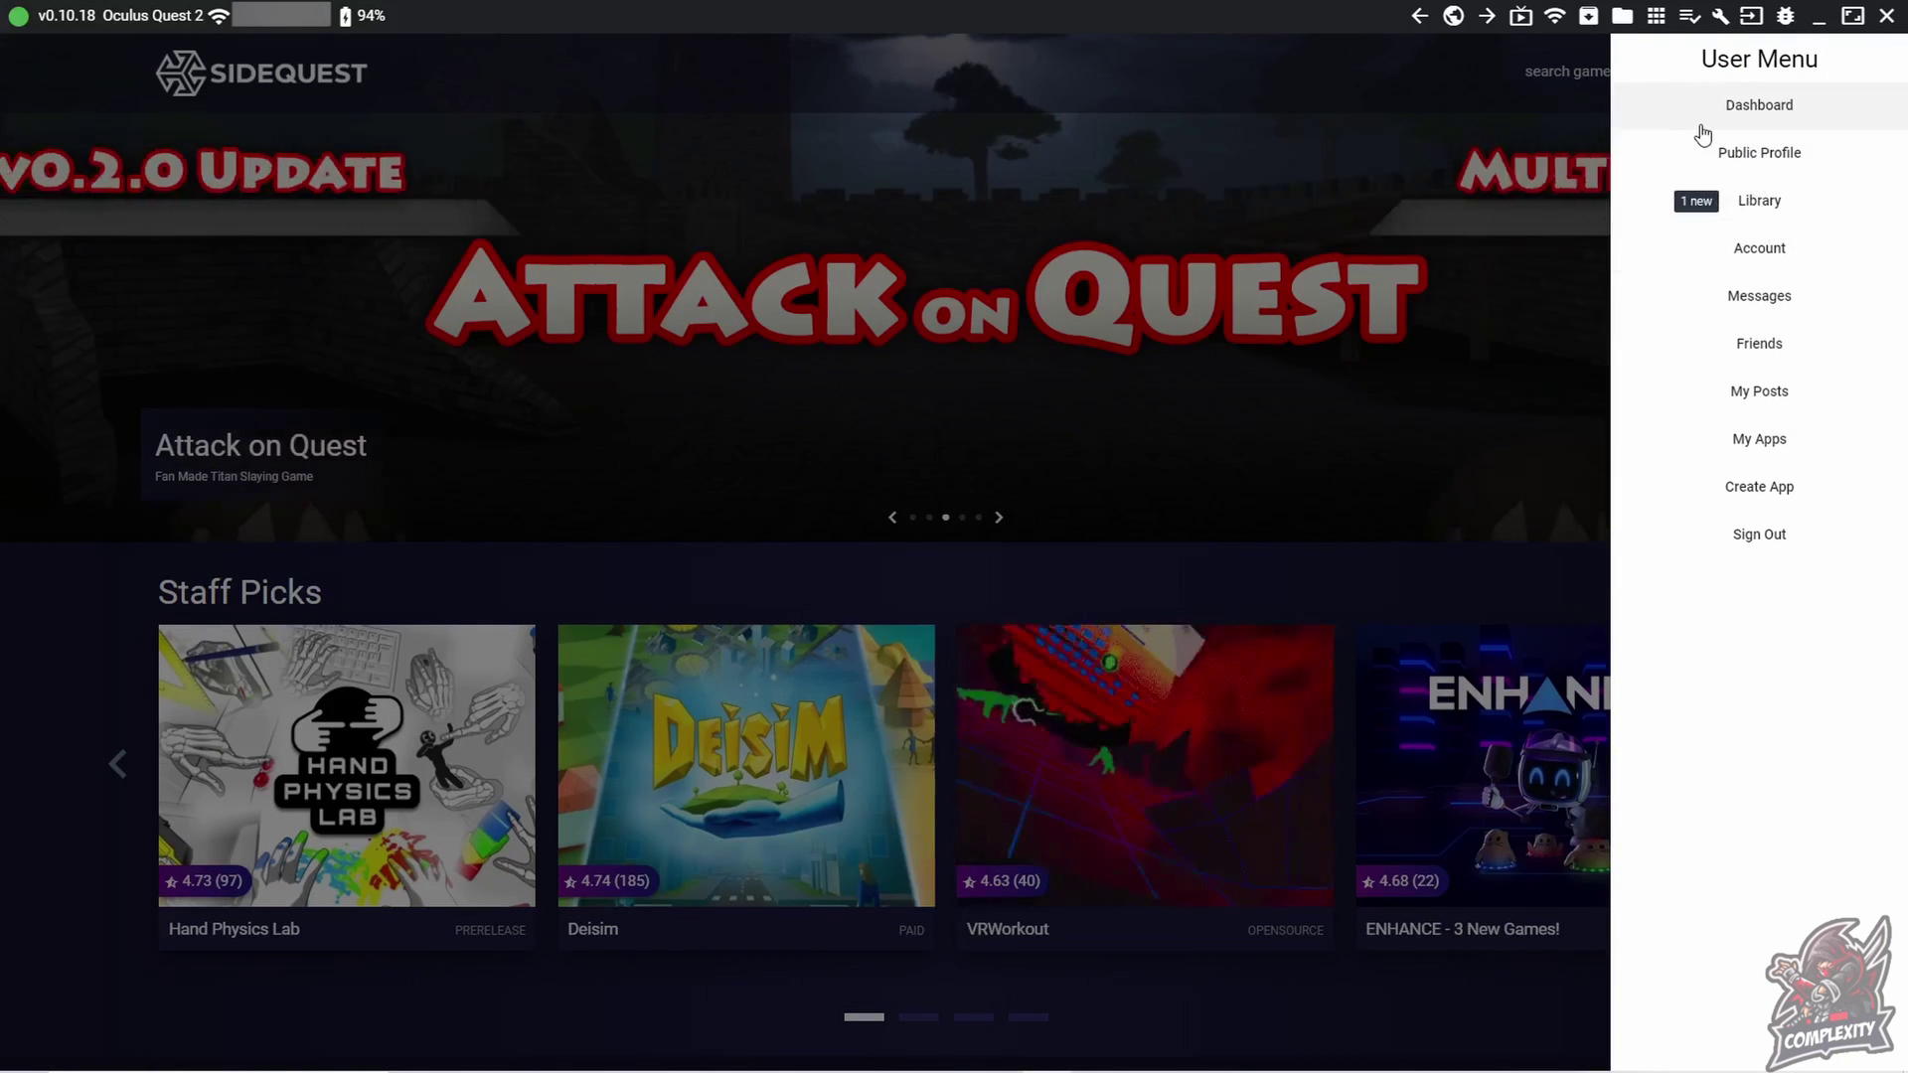
left_click(1362, 72)
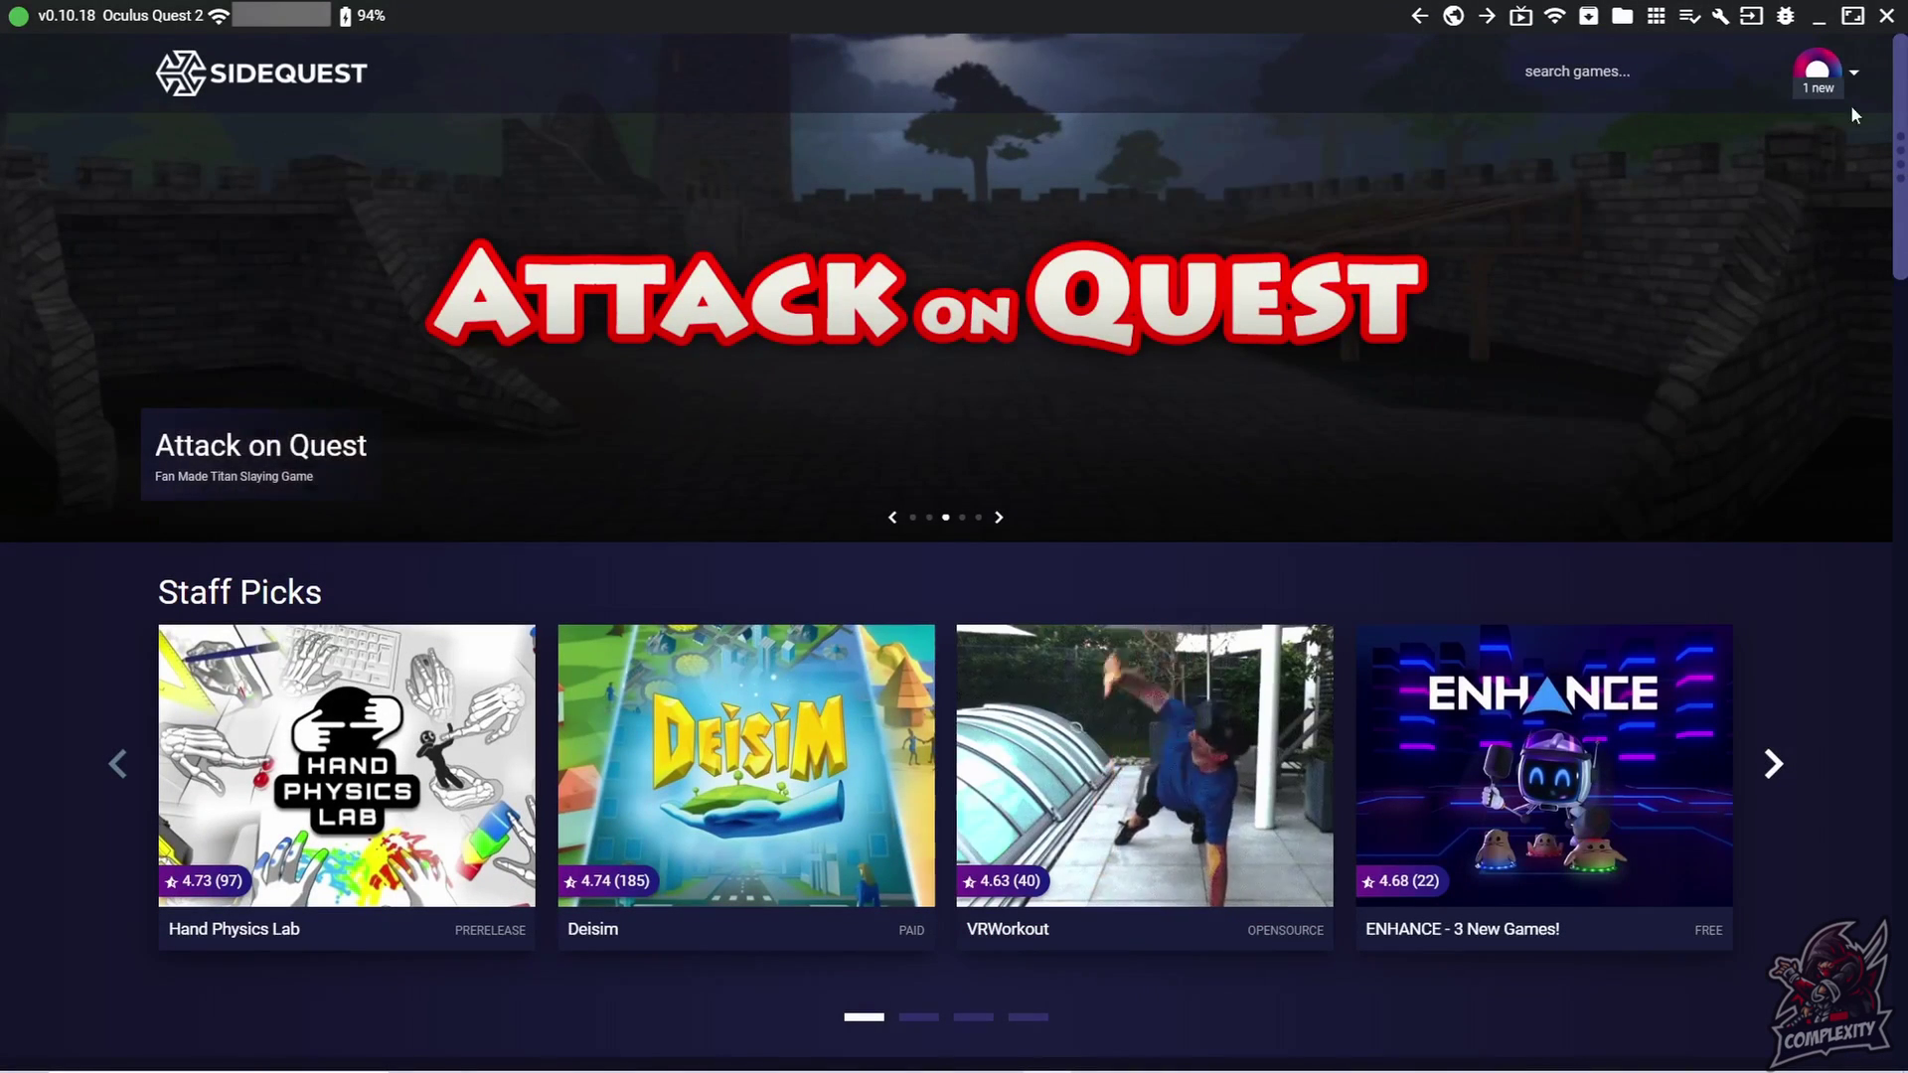
left_click_drag(1900, 119, 1904, 280)
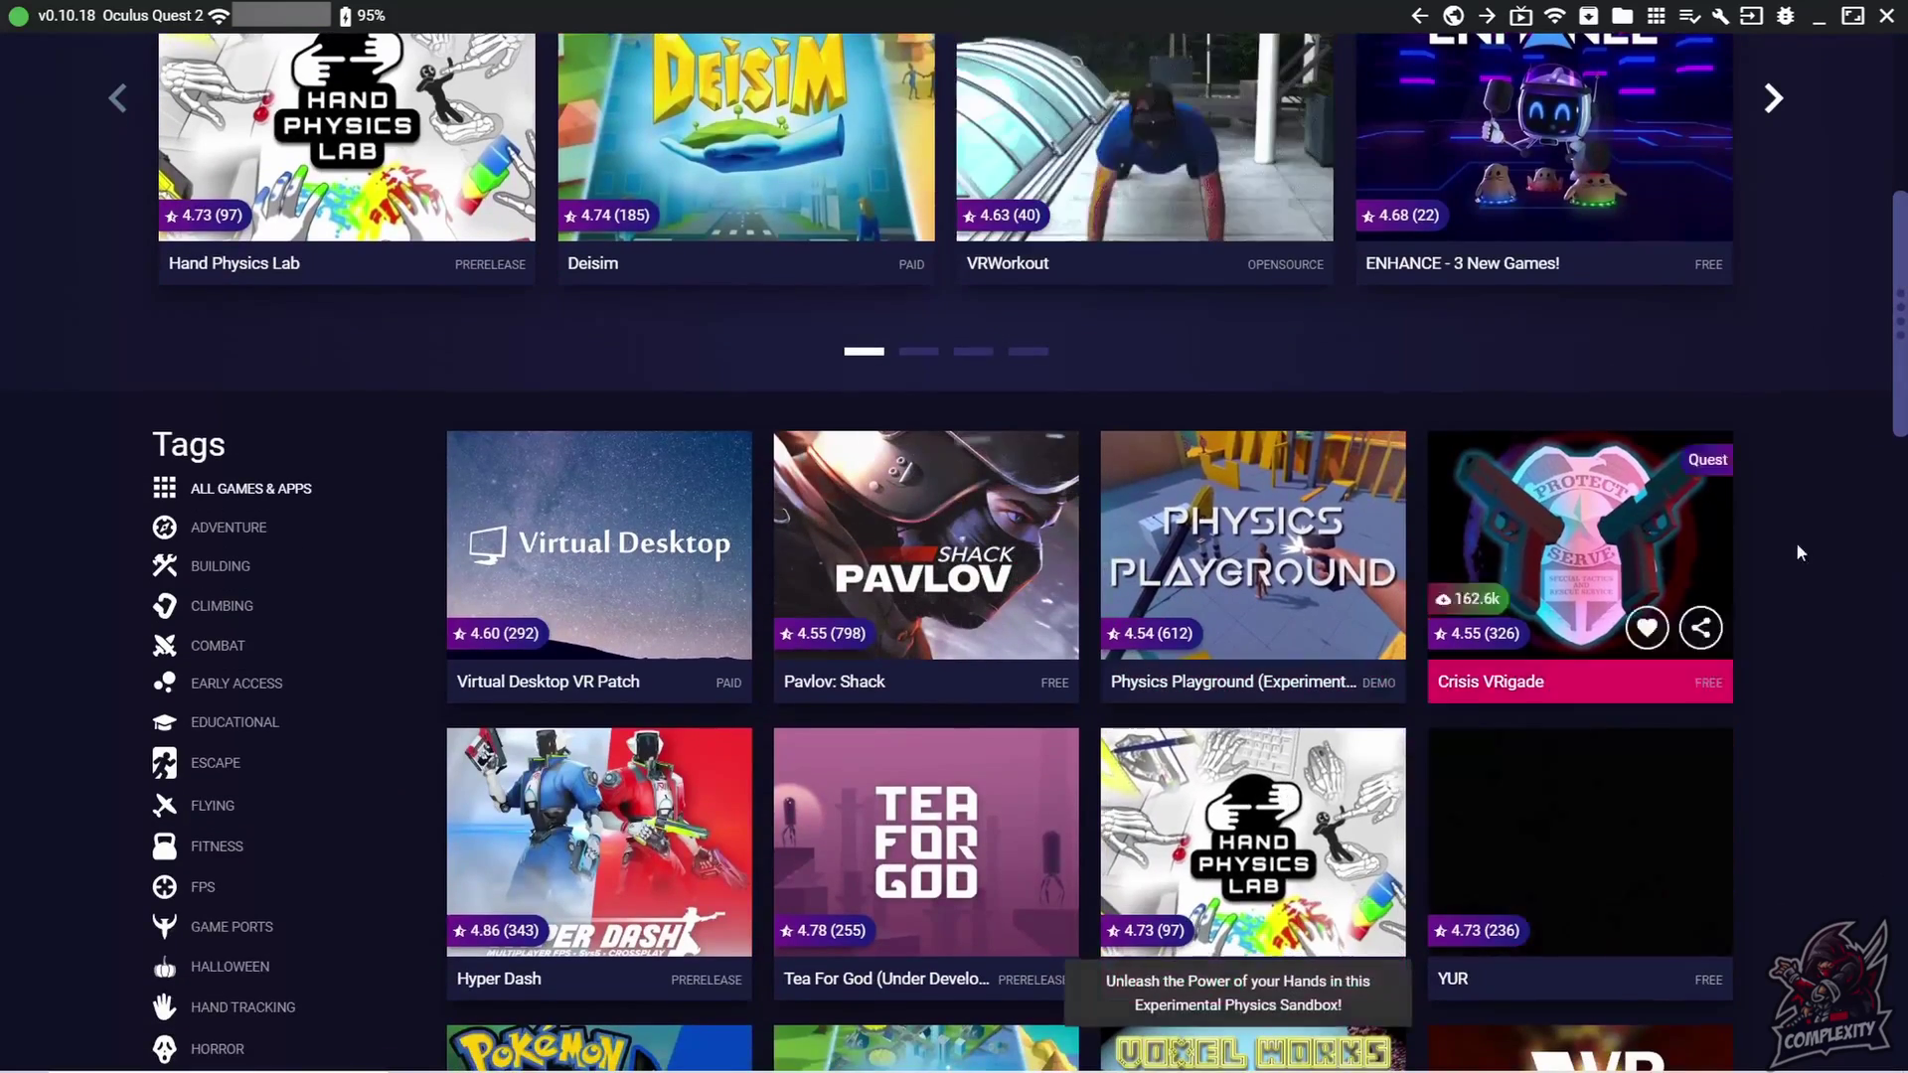
left_click_drag(1902, 363, 1902, 437)
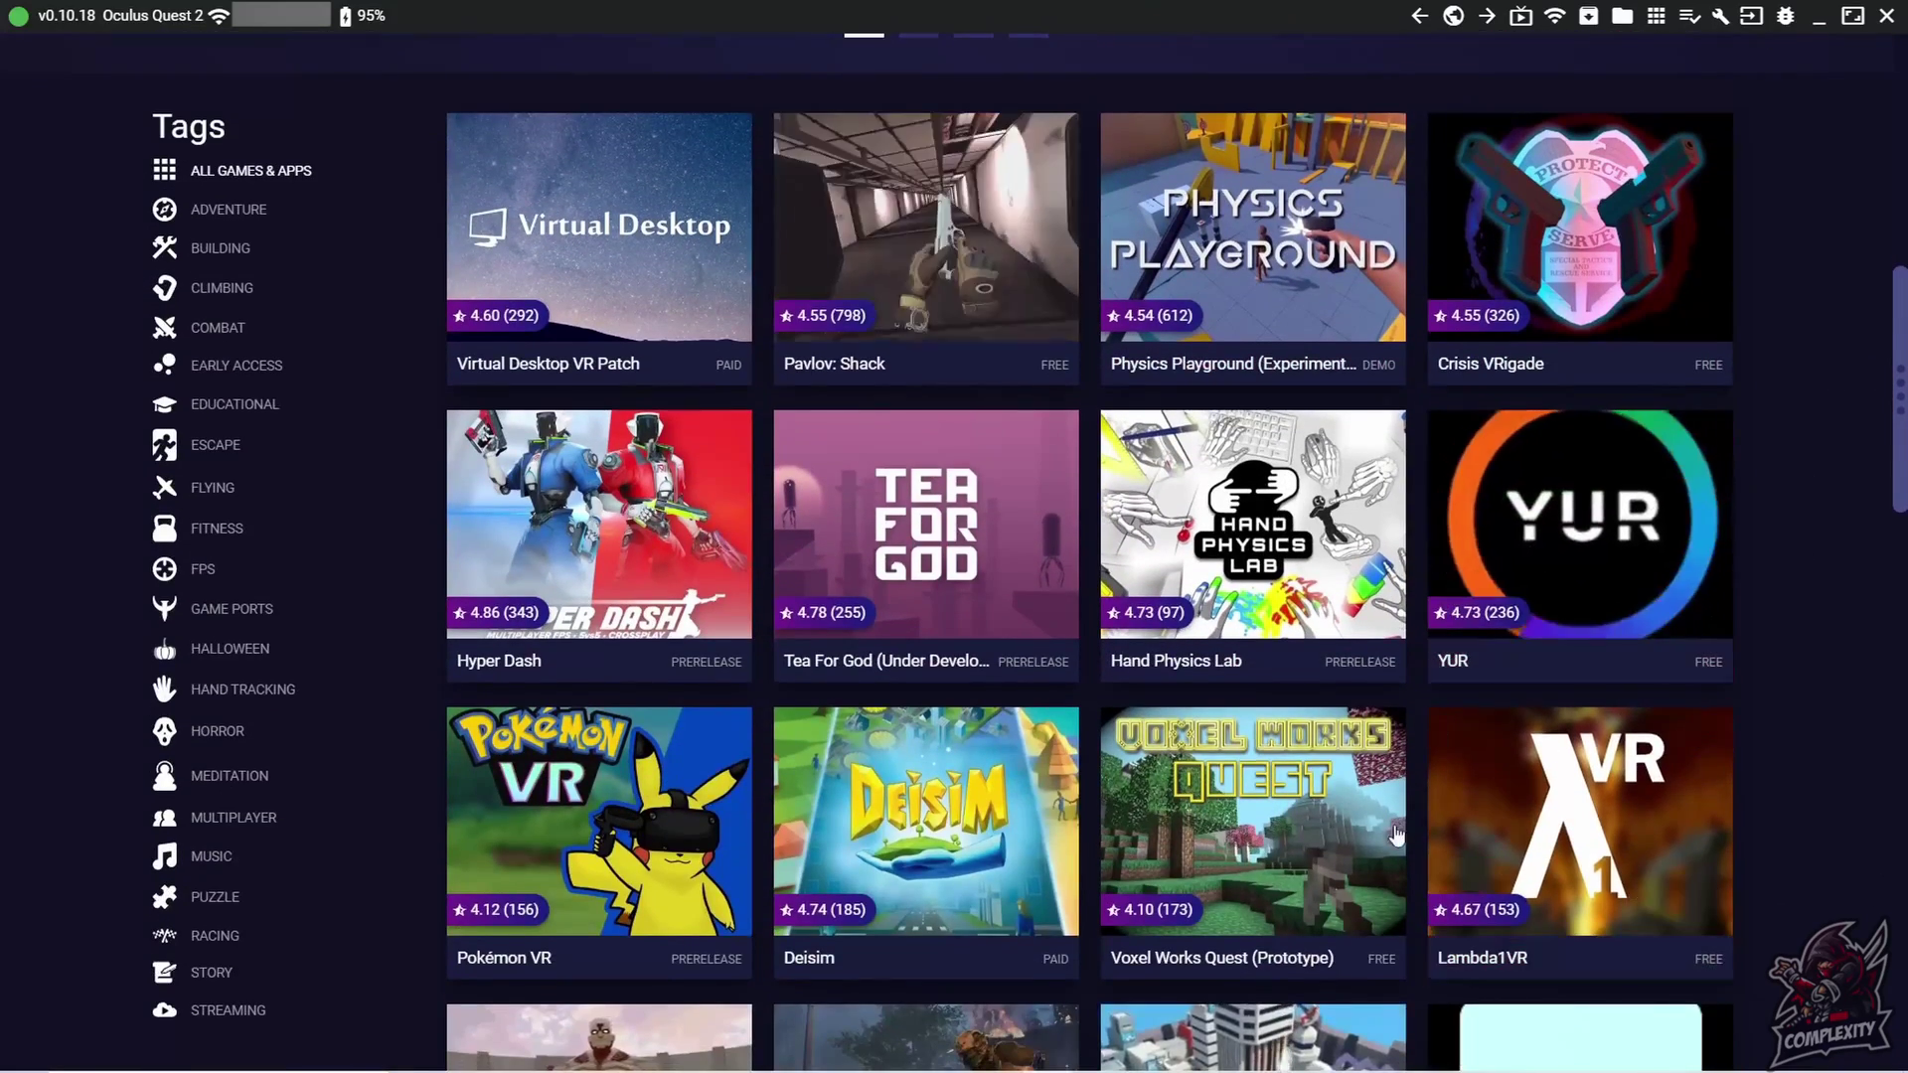
left_click(1265, 846)
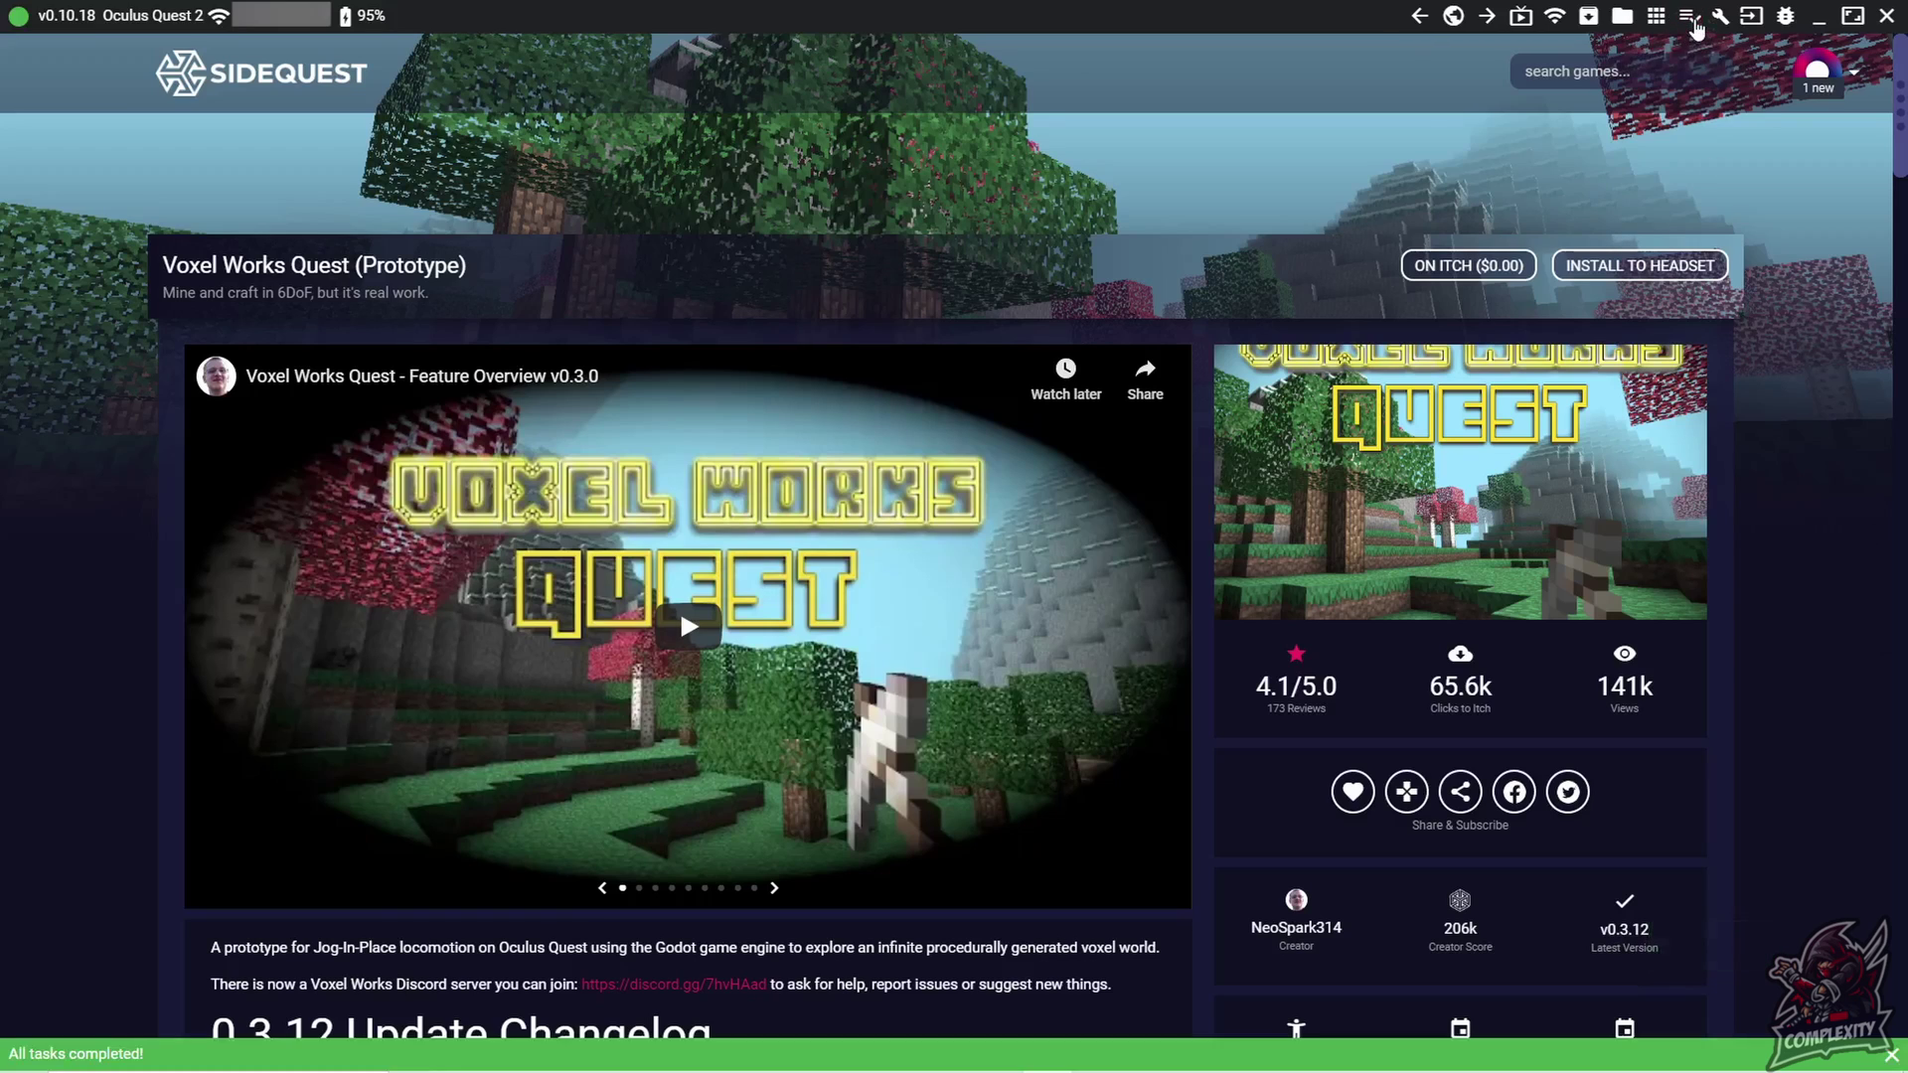
Step: Open SideQuest's task manager to review the completed install tasks
left_click(1692, 17)
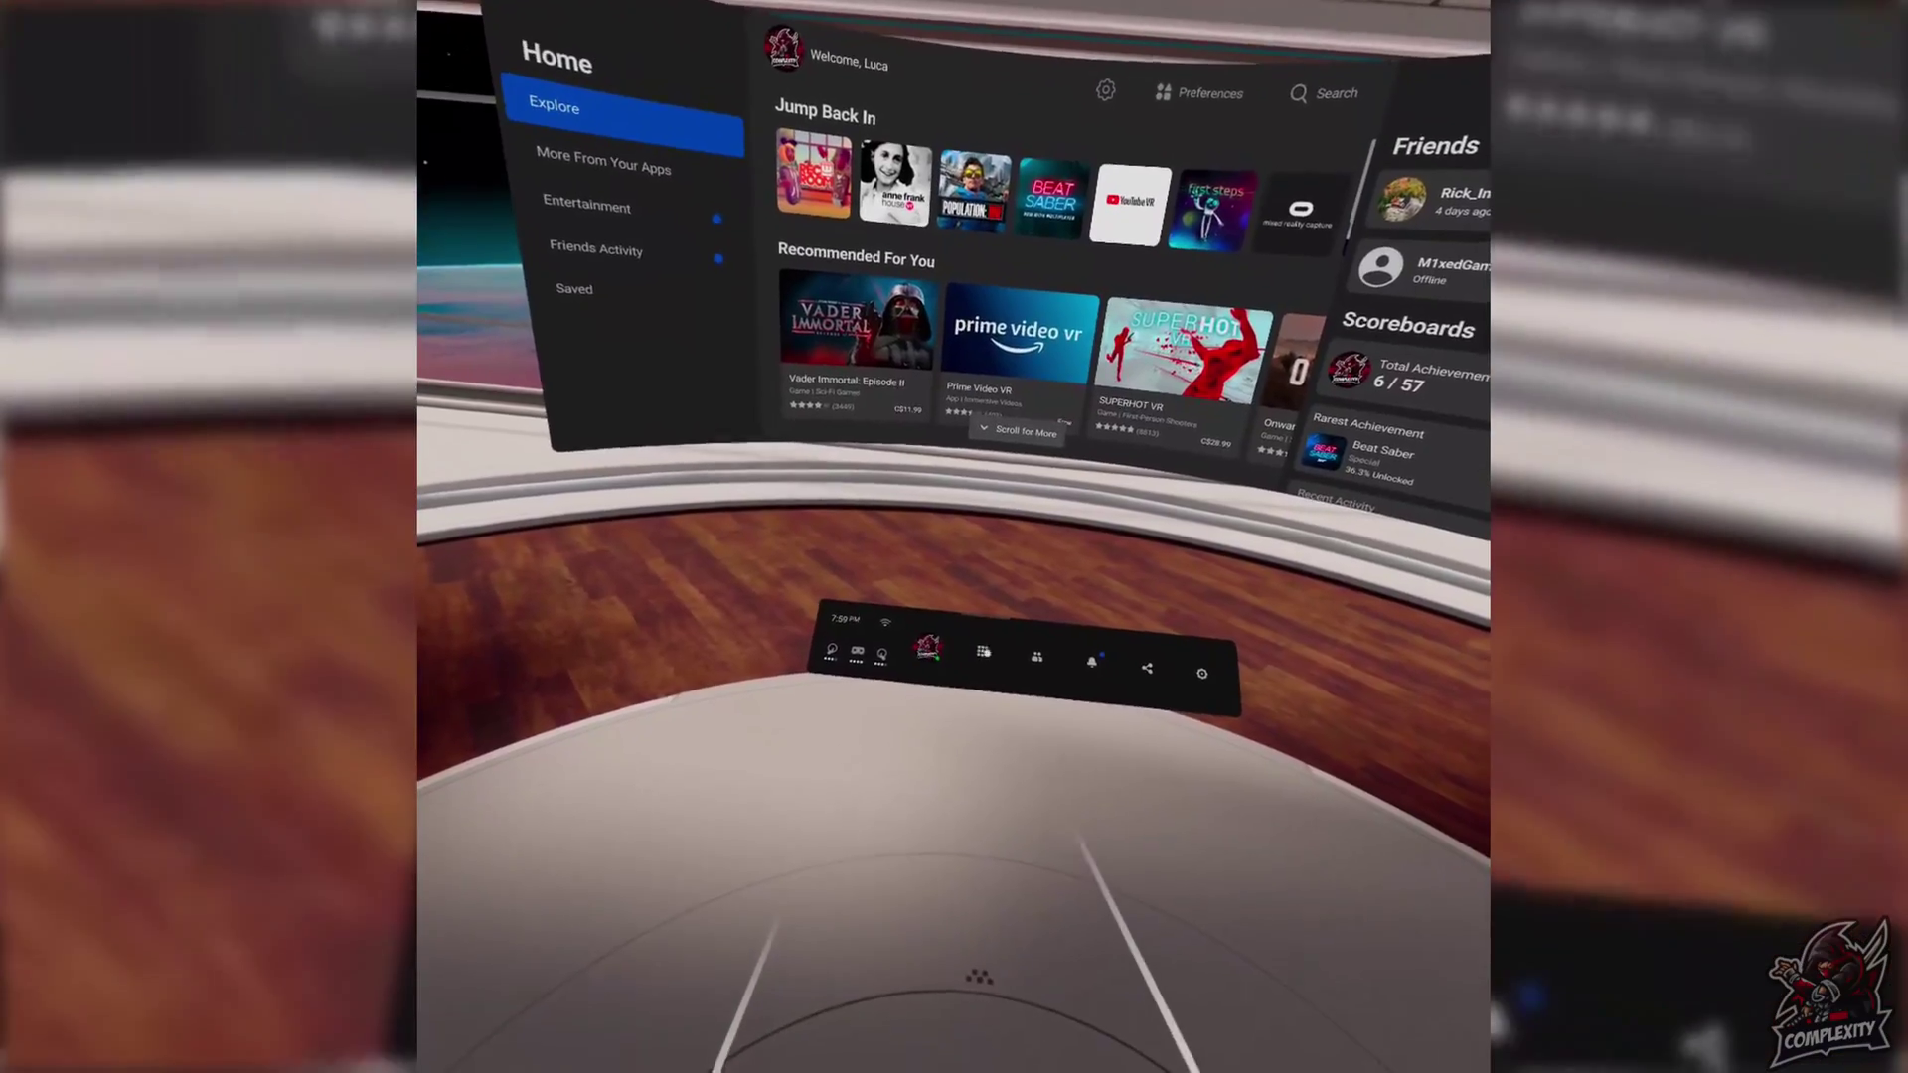
left_click(972, 647)
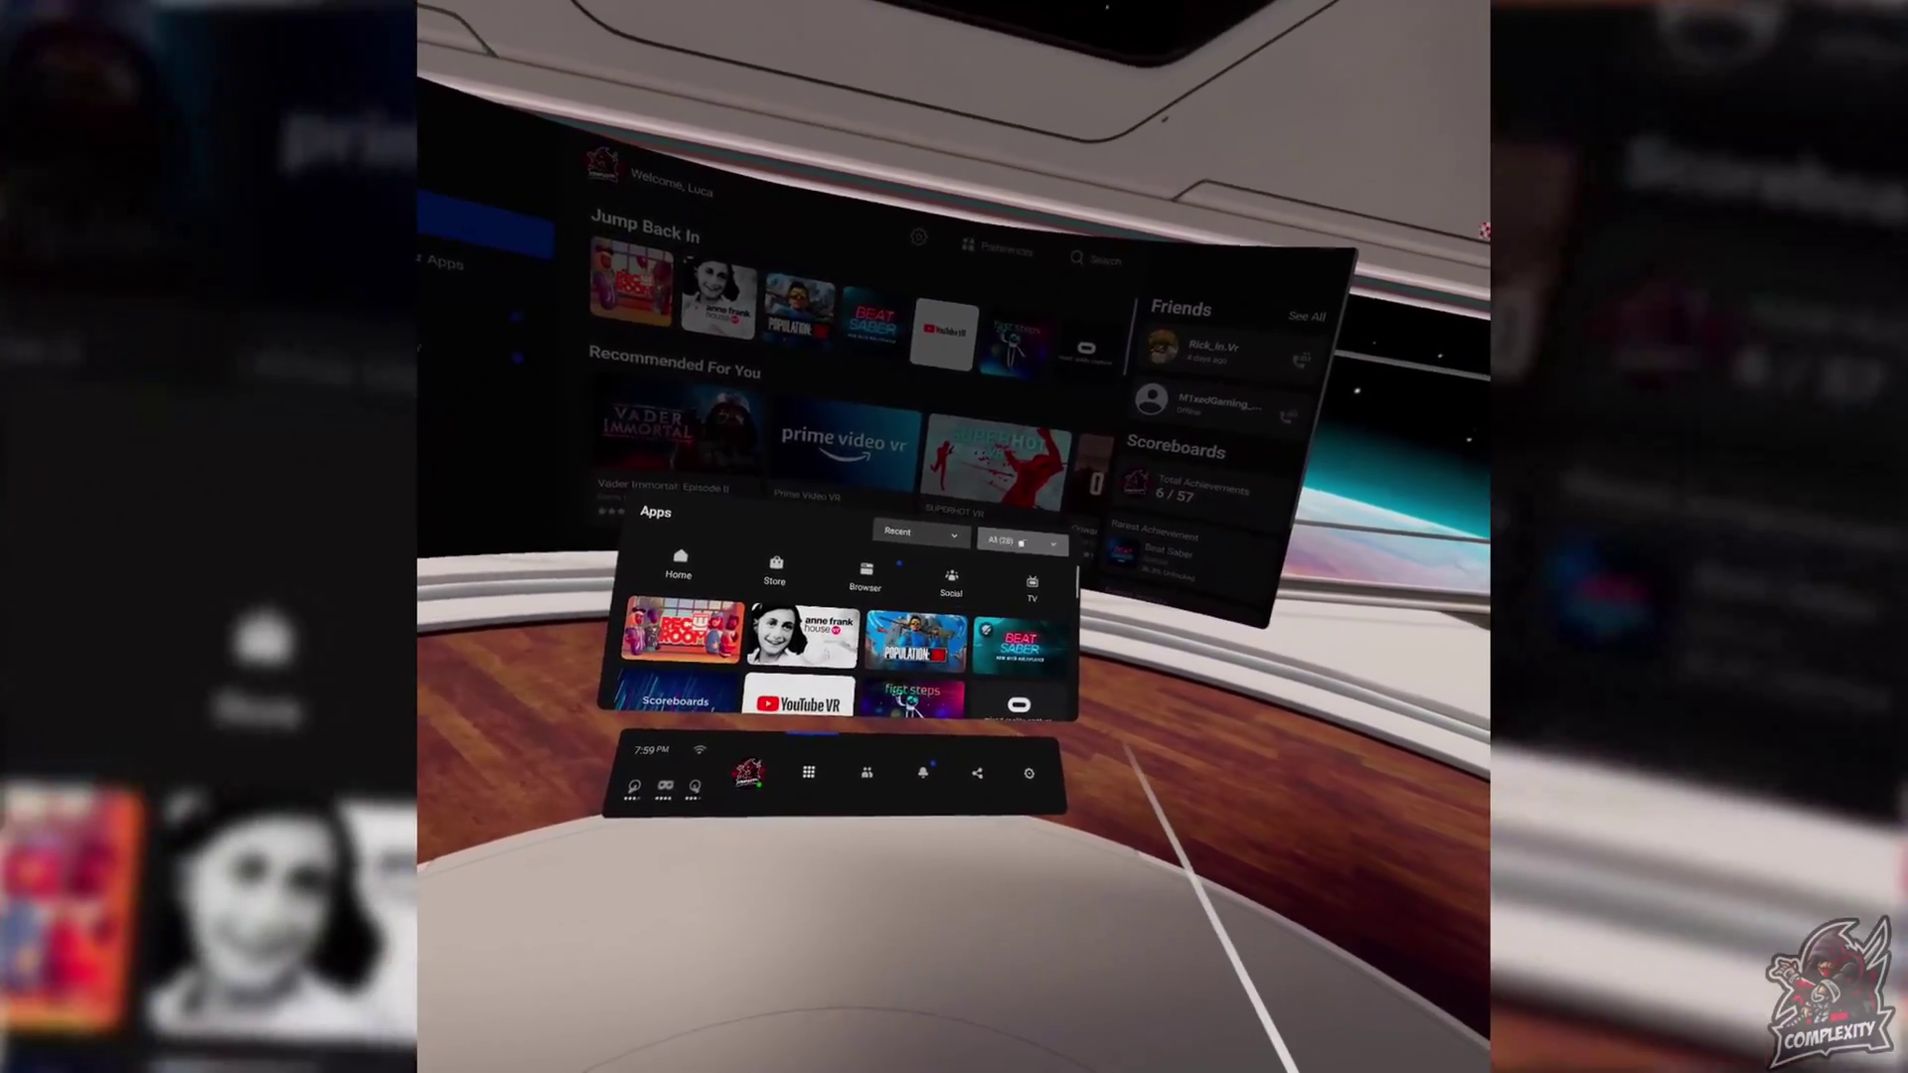
left_click(1071, 529)
scroll(999, 533, "down", 2)
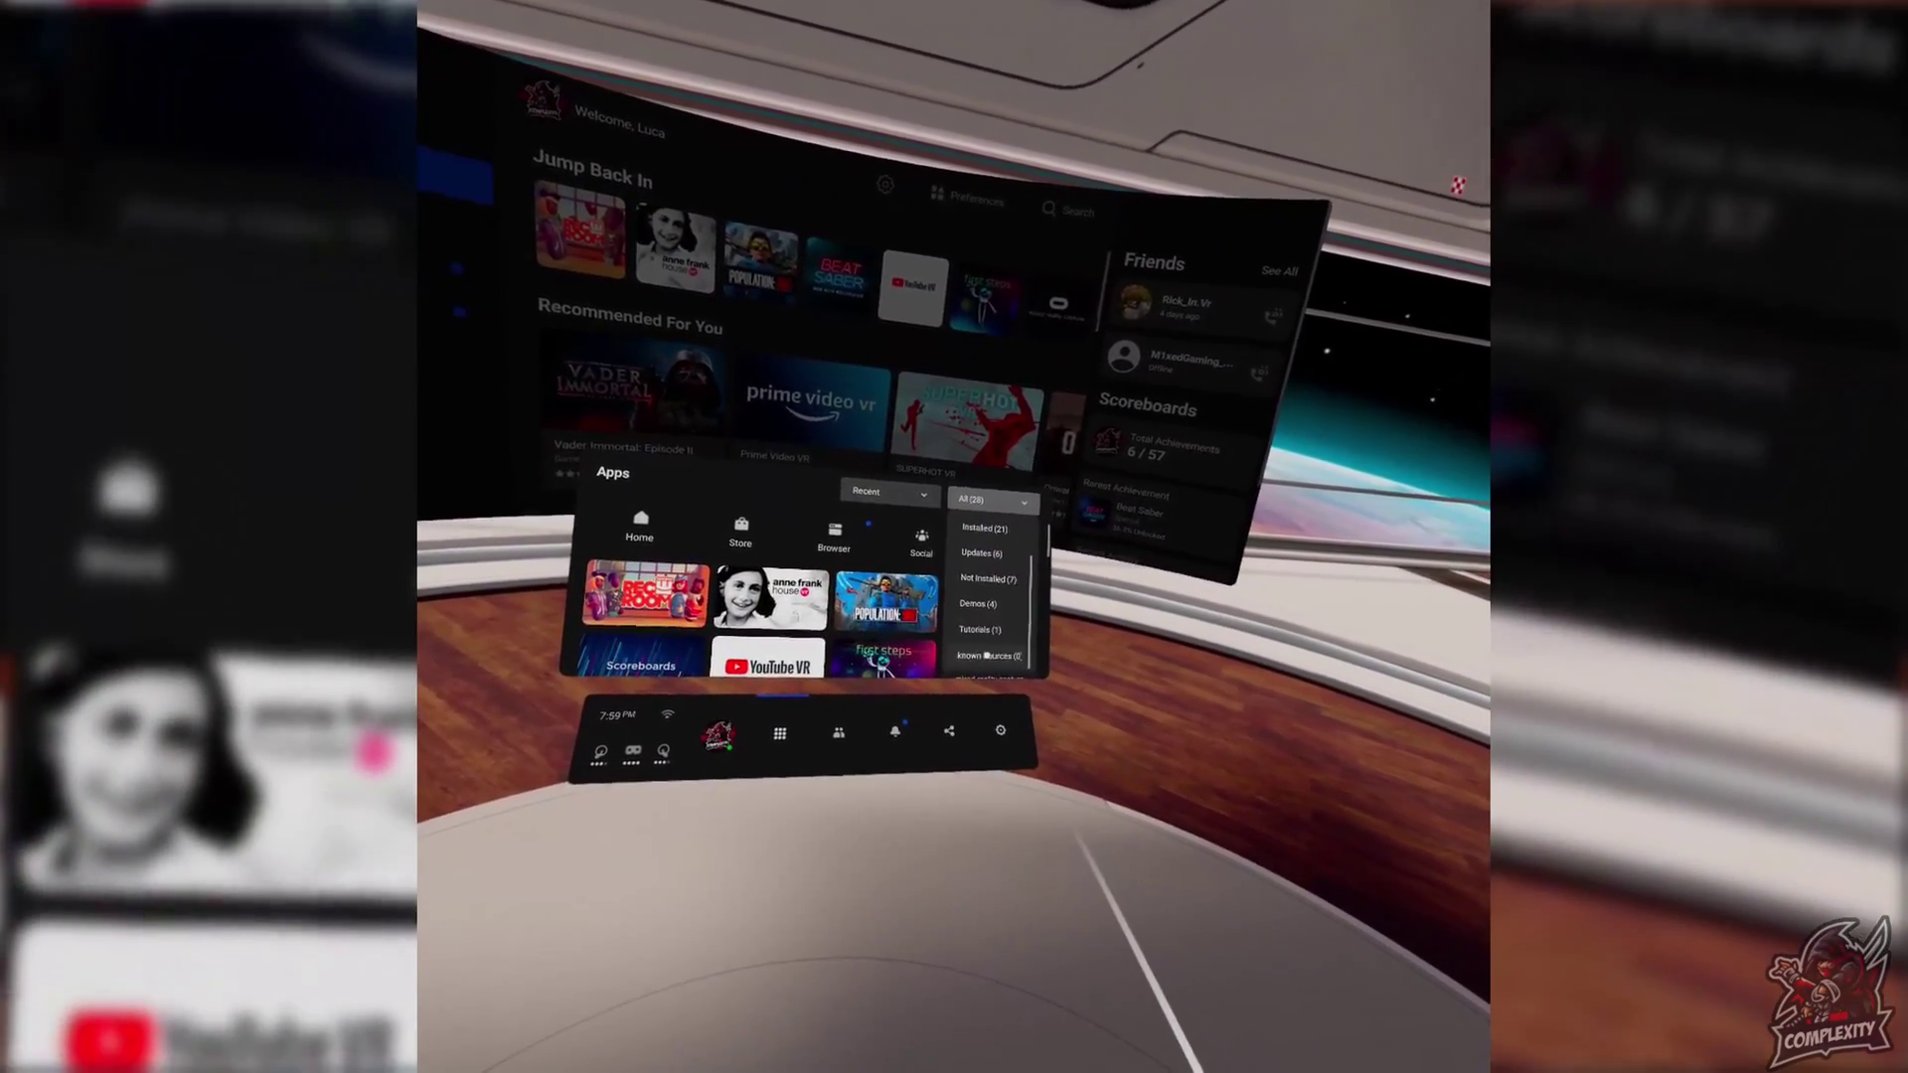
left_click(1003, 668)
scroll(1033, 664, "down", 2)
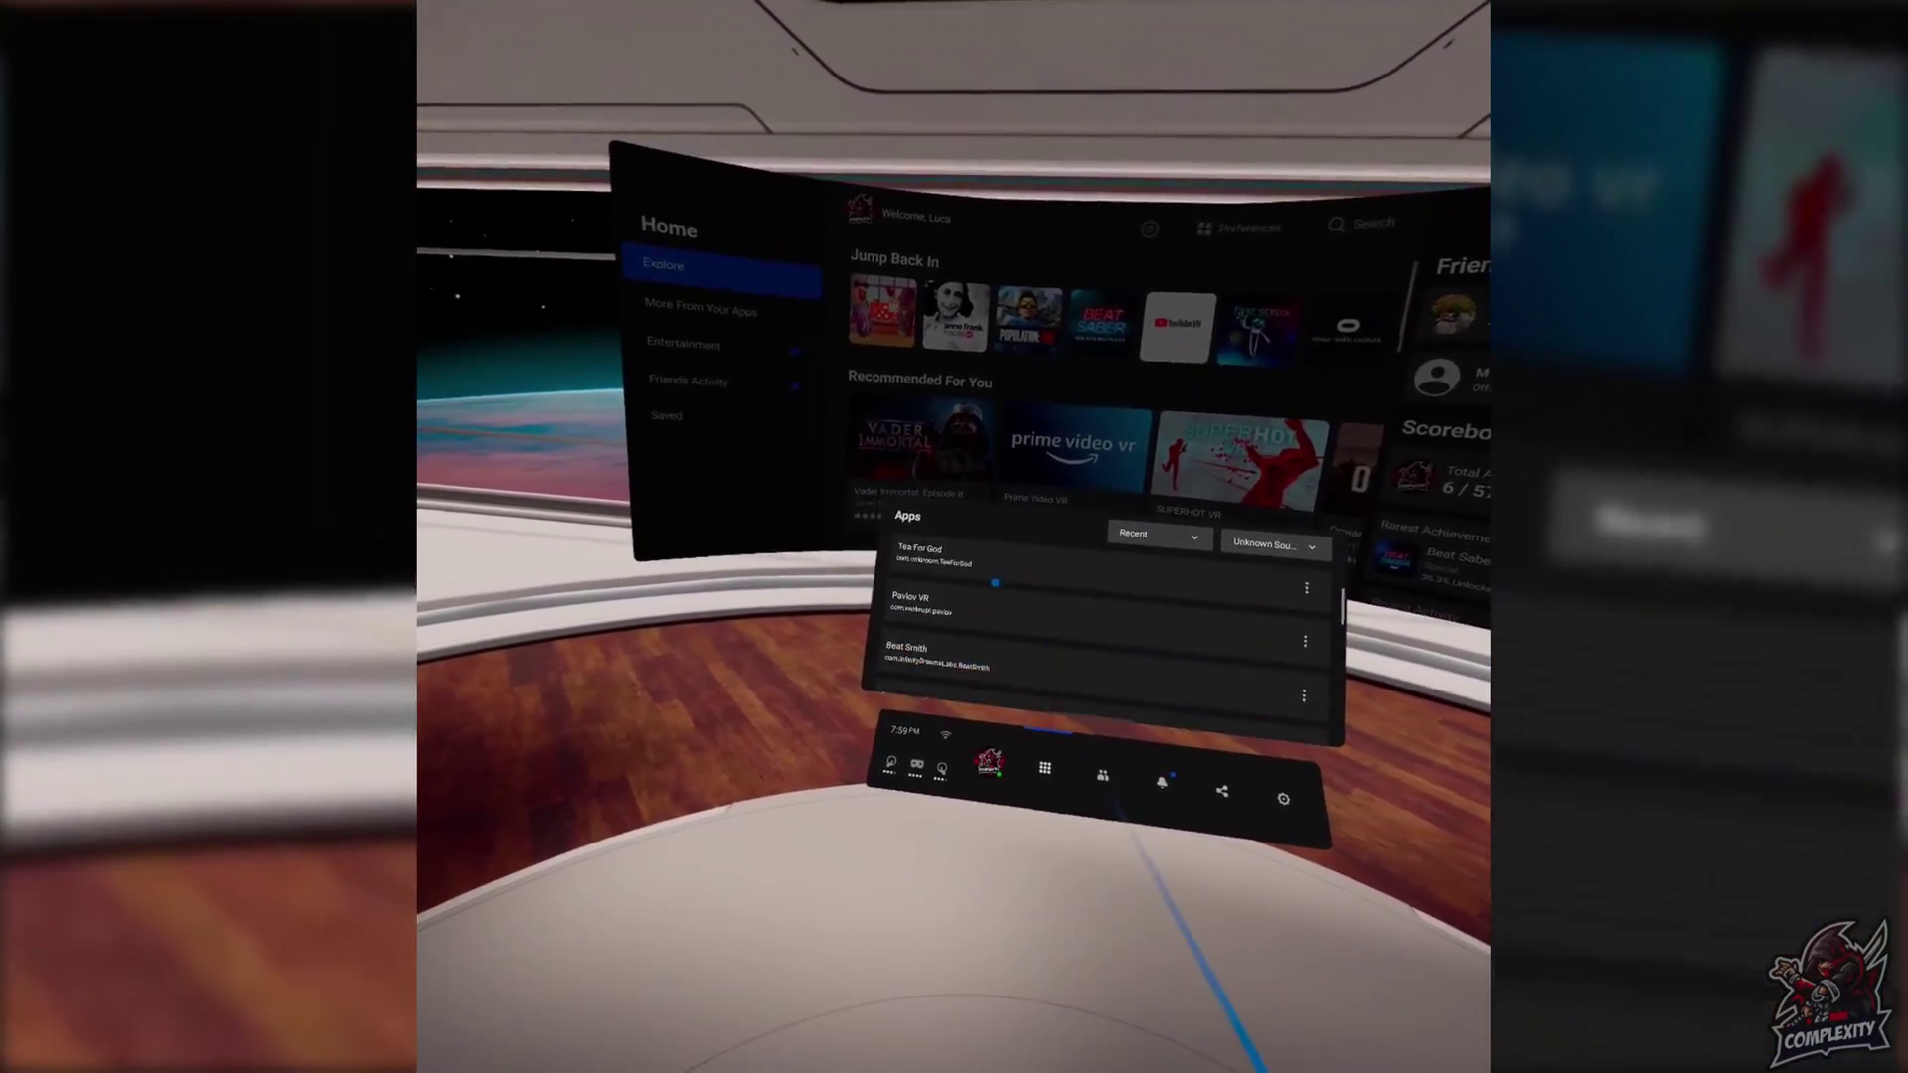
scroll(1010, 657, "up", 2)
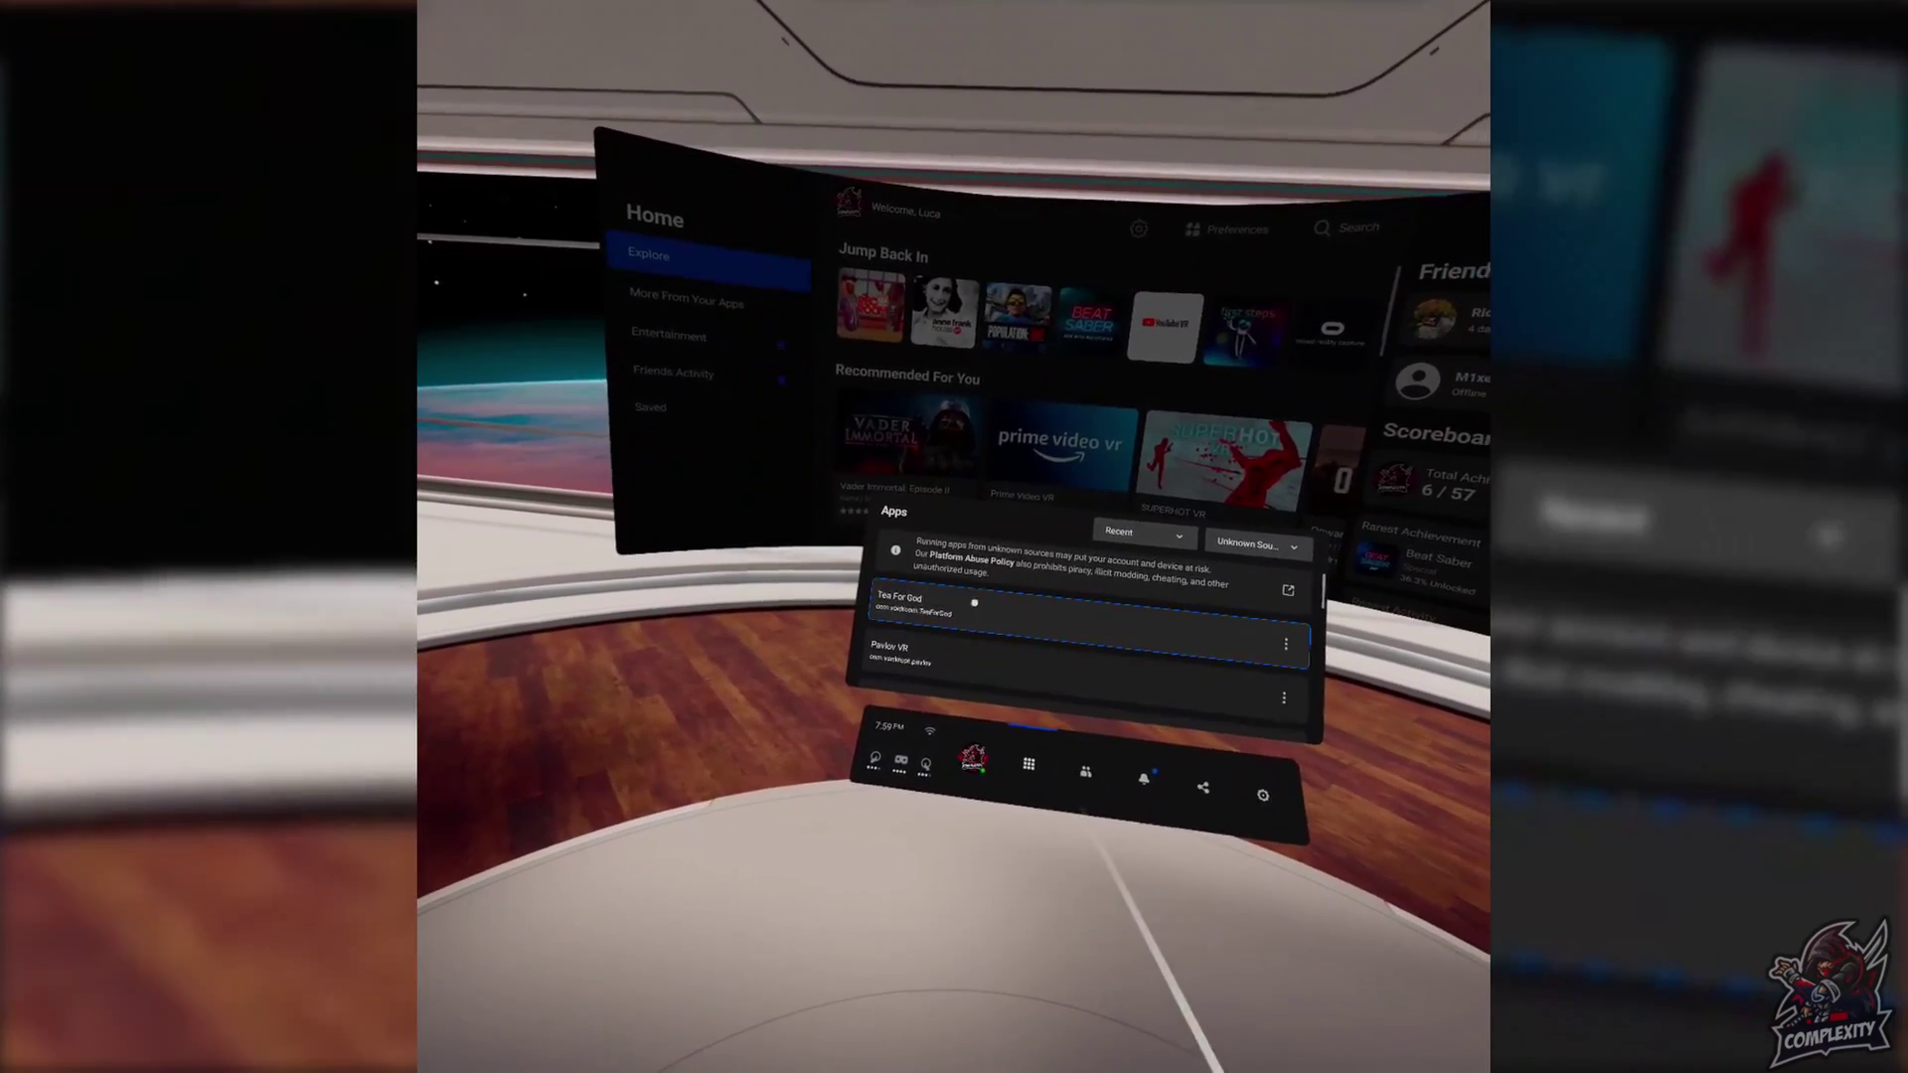
scroll(1023, 562, "down", 3)
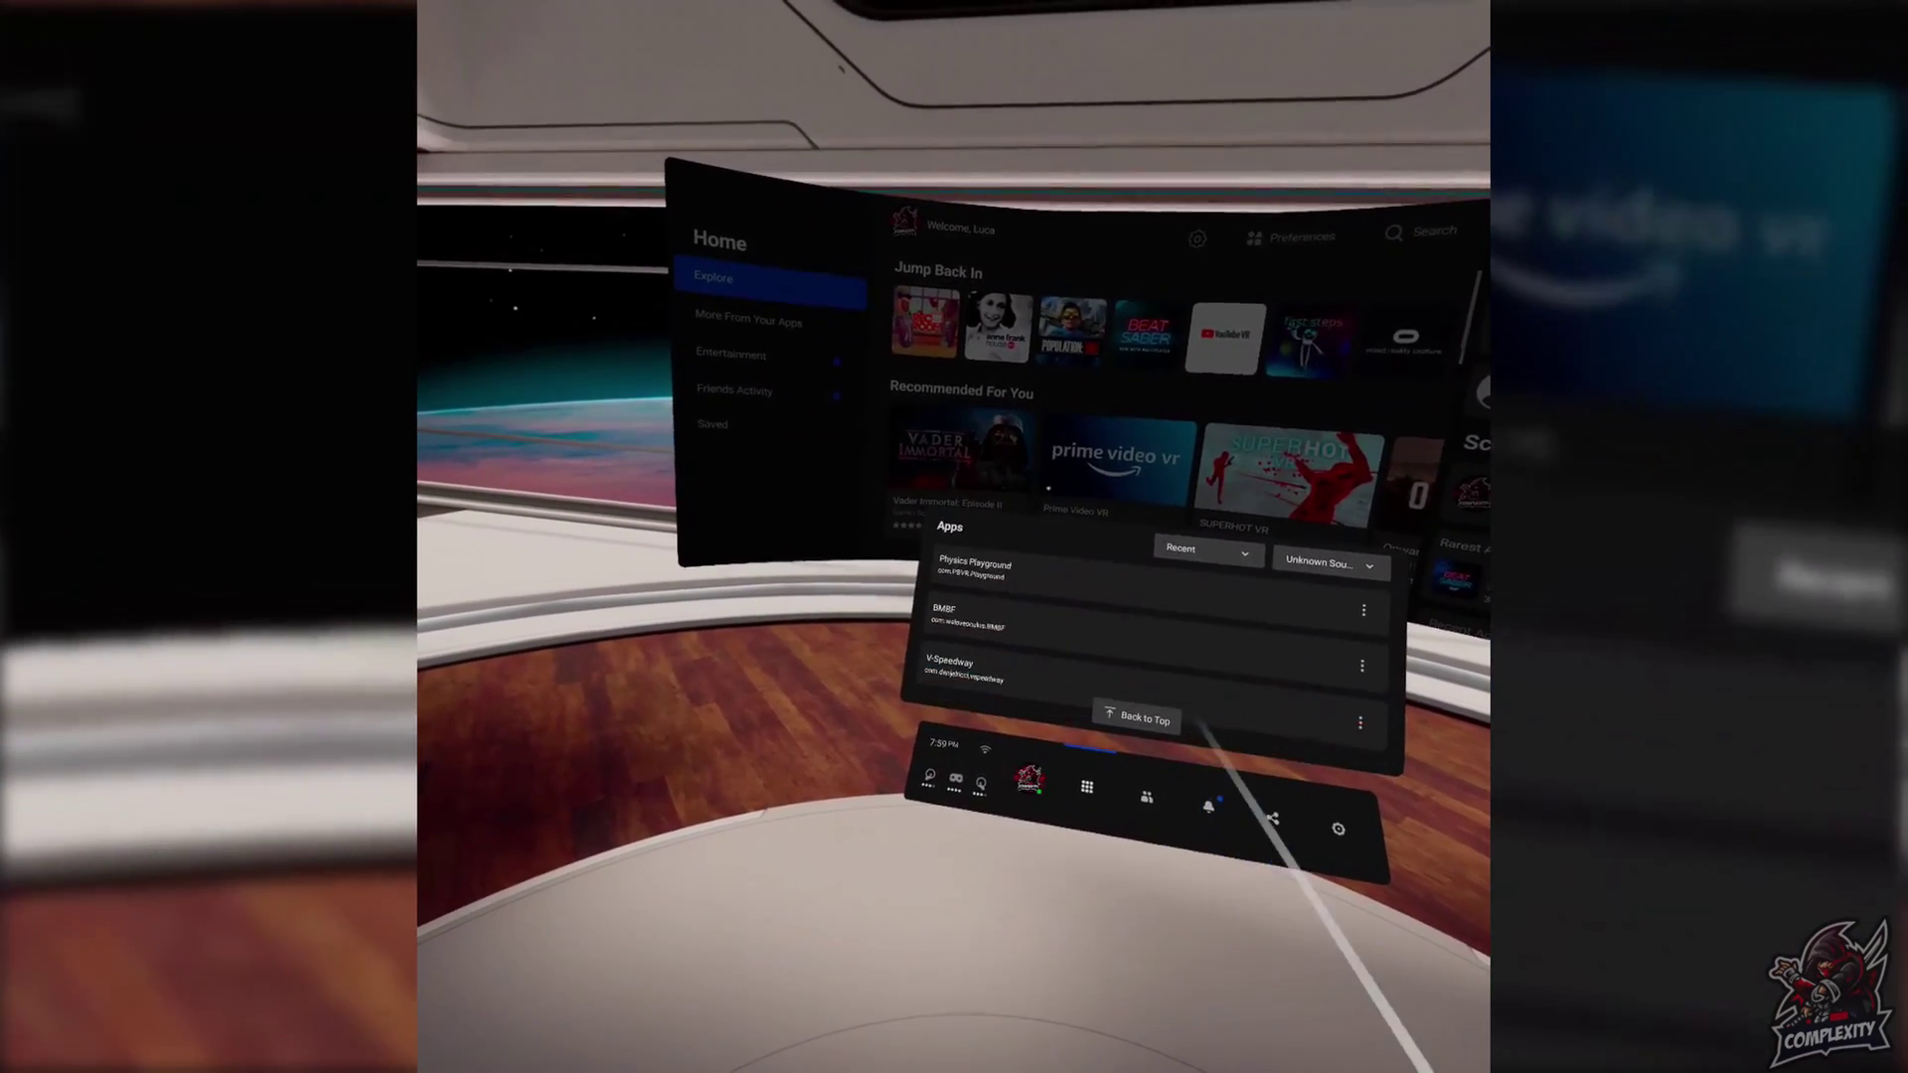
scroll(995, 659, "down", 1)
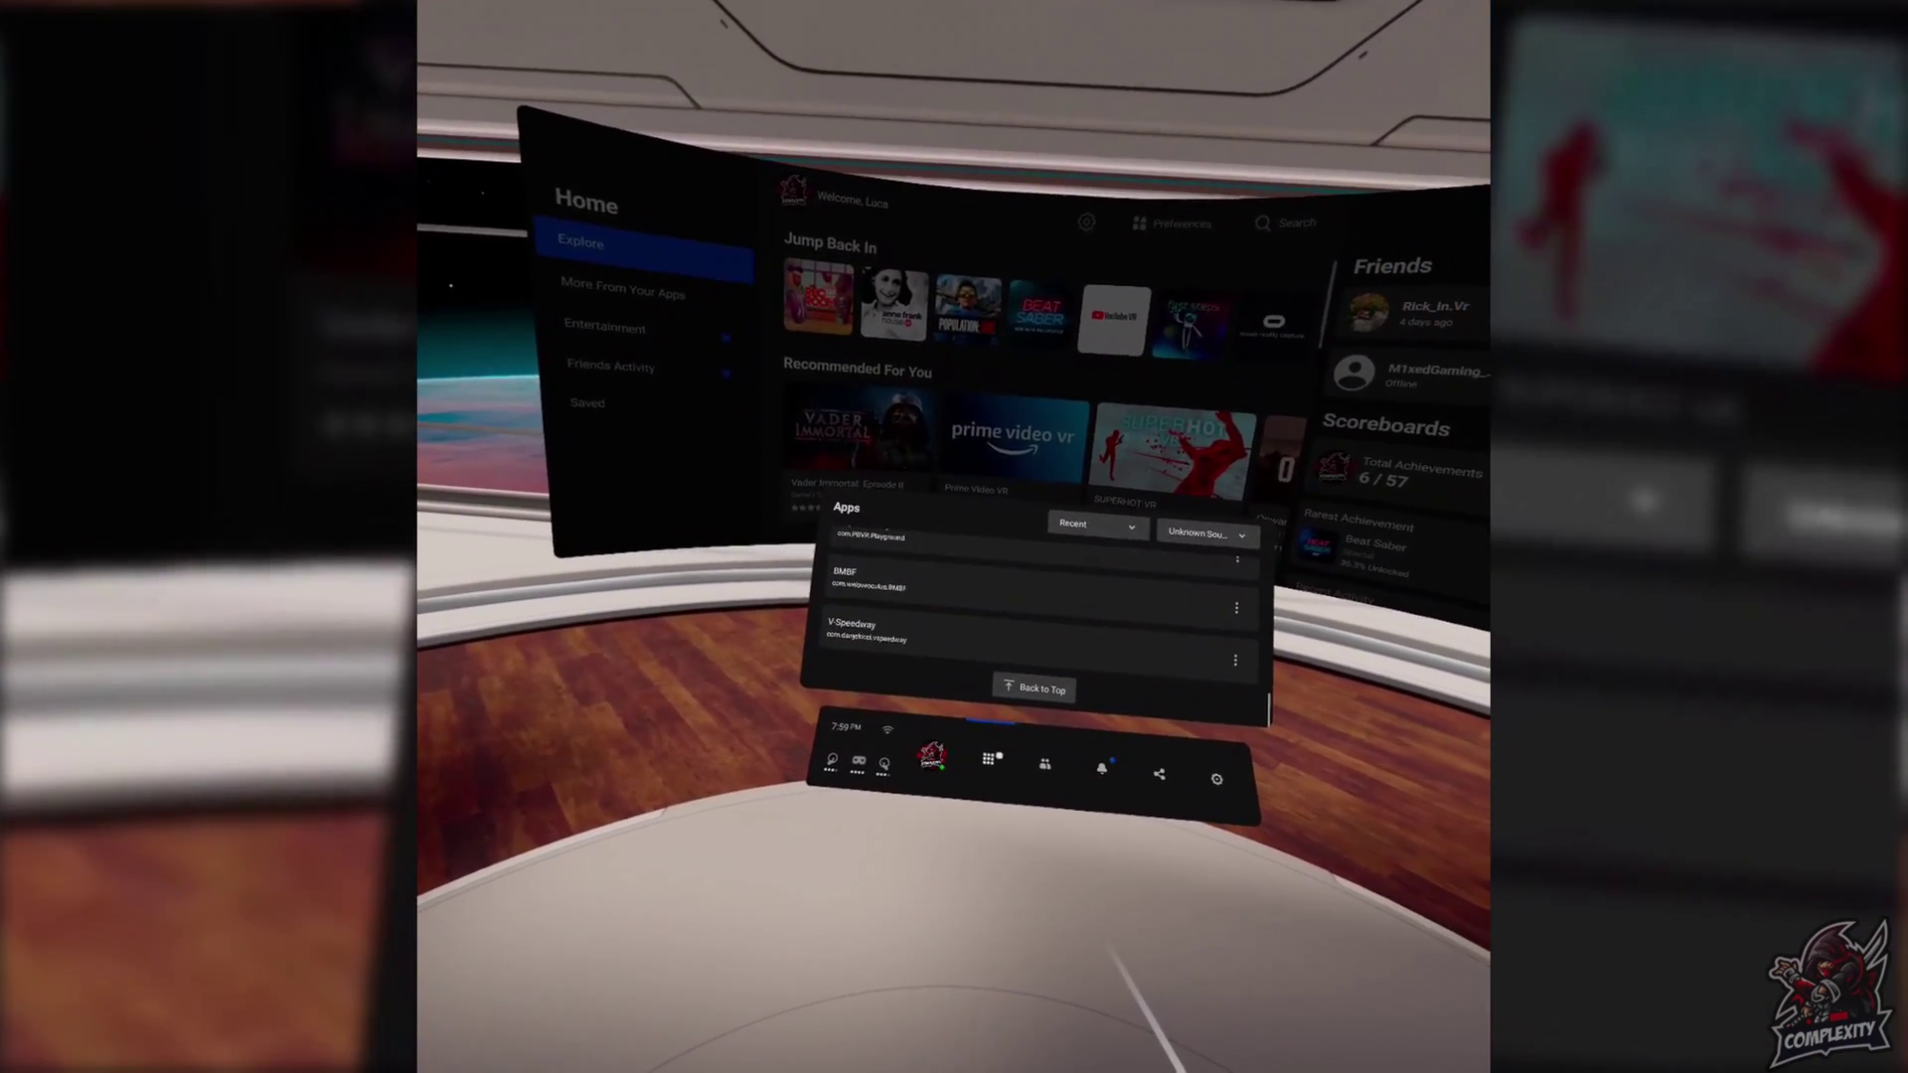
key("Escape")
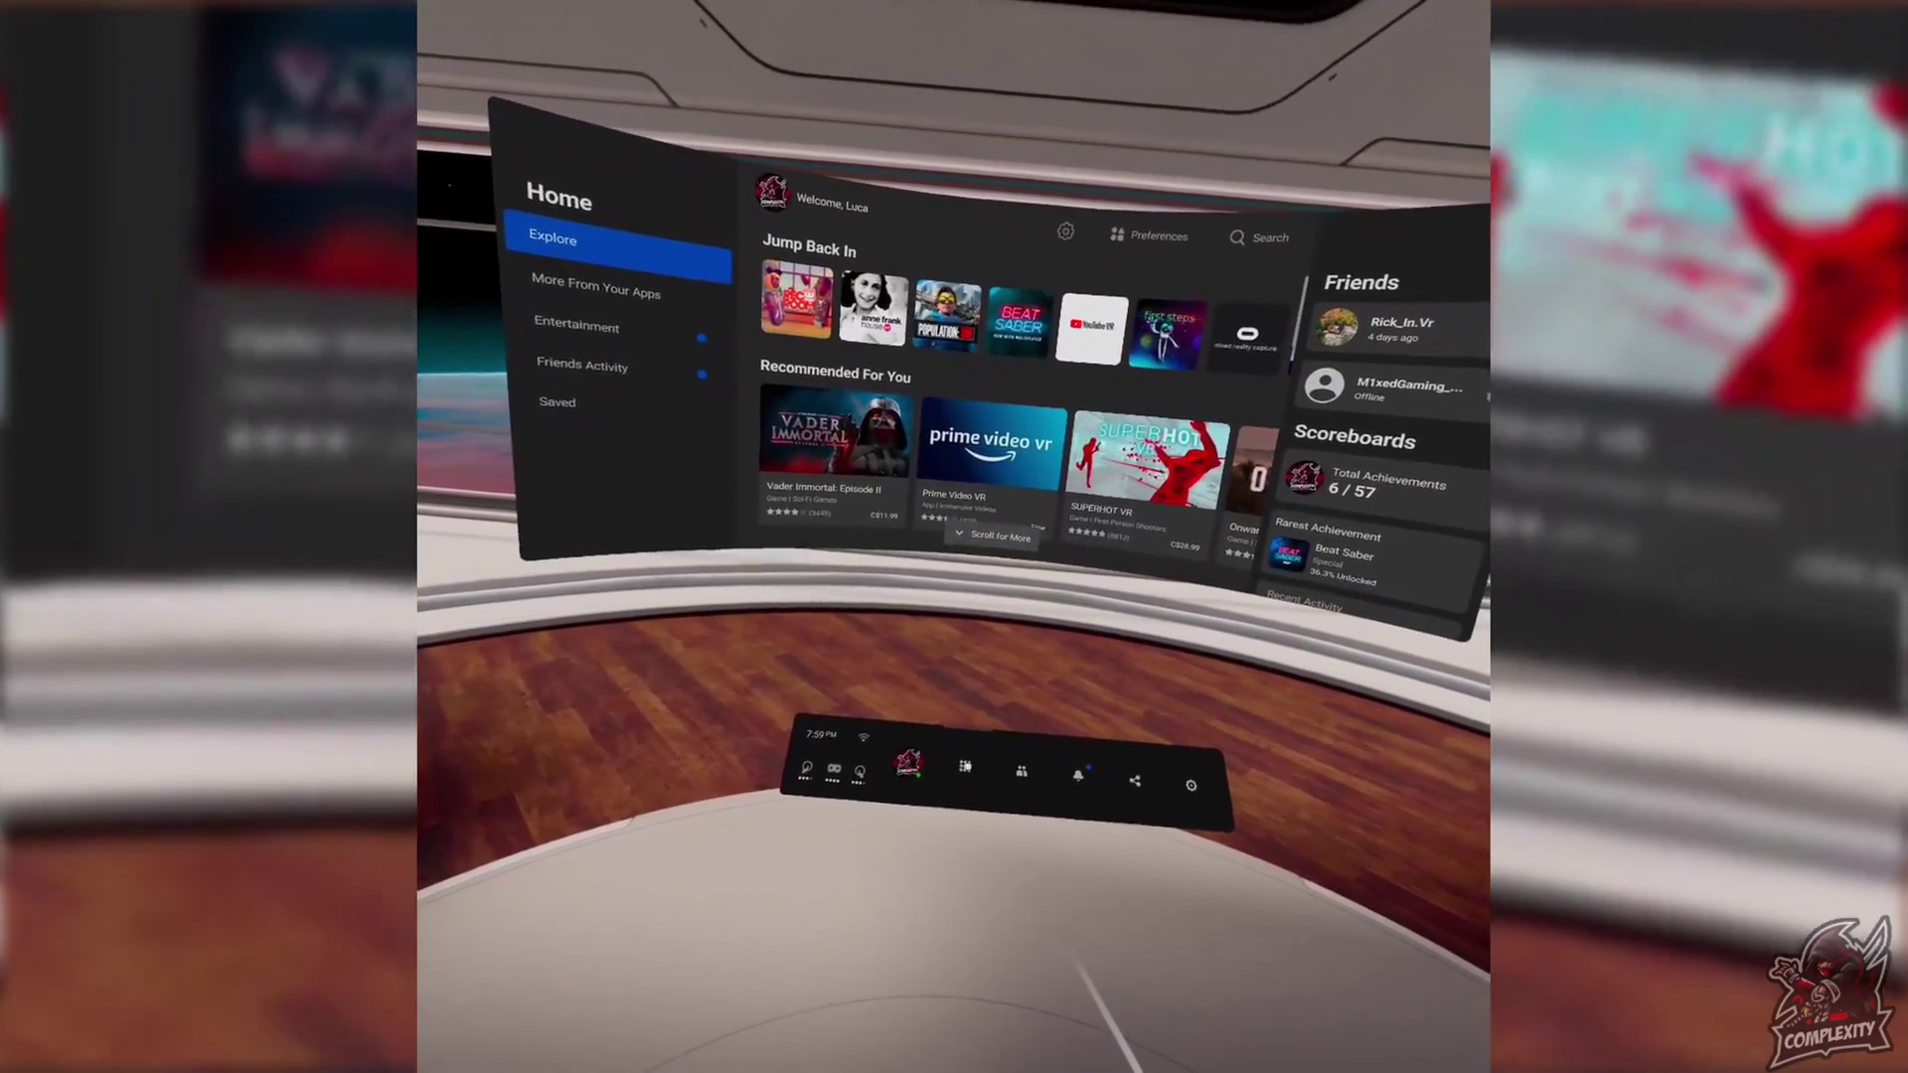